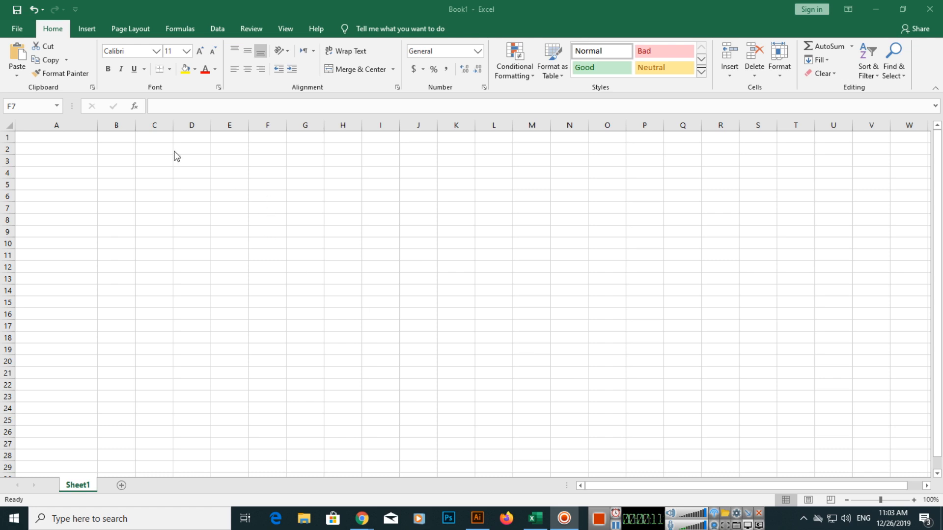
# Draw a heart shape about 1.76" by 1.76" over columns H to J of the sheet.
pyautogui.click(84, 29)
pyautogui.click(87, 28)
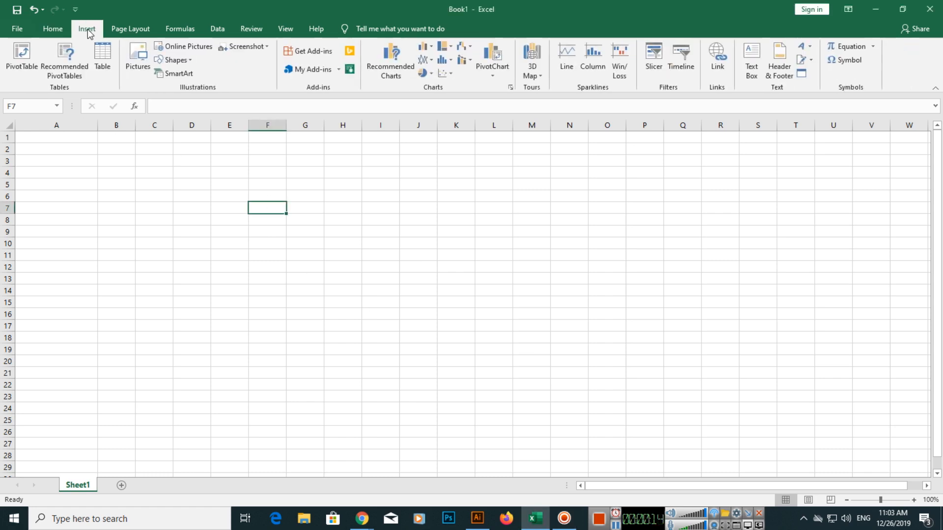
pyautogui.click(187, 60)
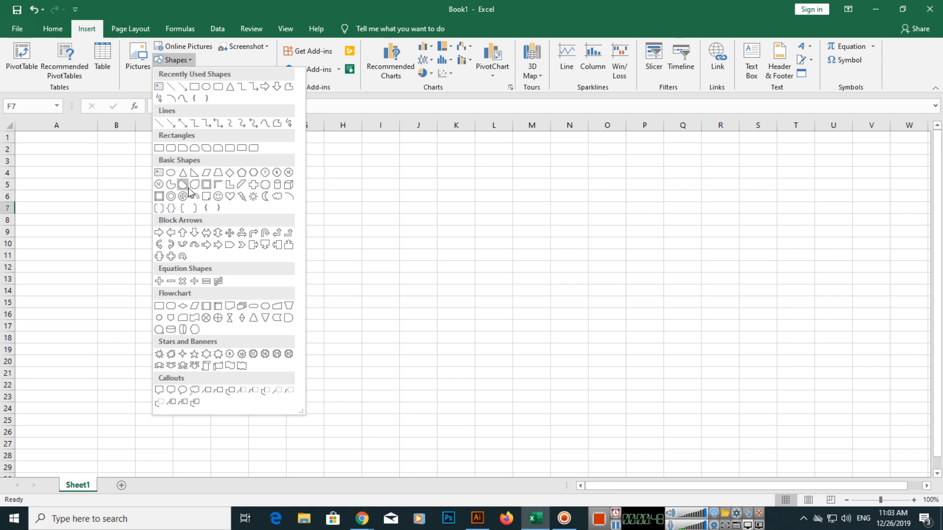
pyautogui.click(232, 197)
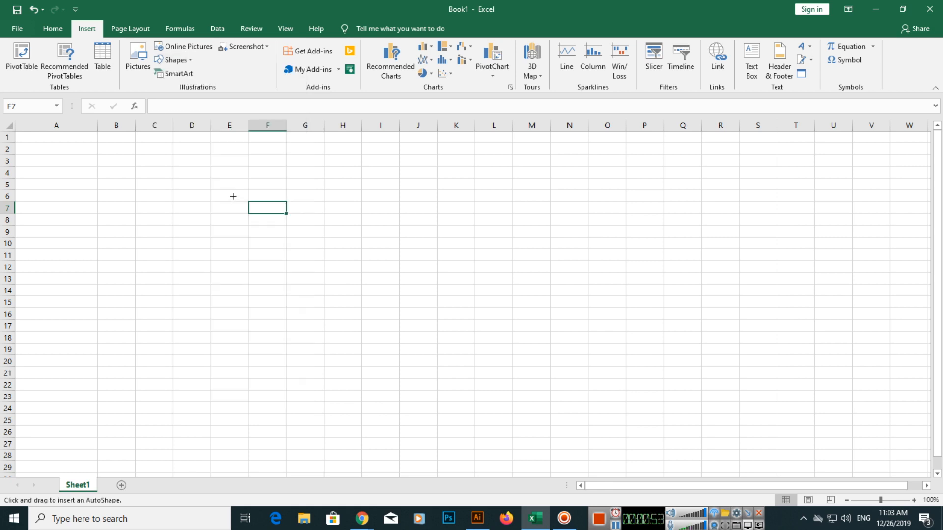
pyautogui.moveTo(339, 203)
pyautogui.mouseDown()
pyautogui.moveTo(385, 264)
pyautogui.moveTo(425, 280)
pyautogui.moveTo(457, 309)
pyautogui.moveTo(414, 282)
pyautogui.moveTo(370, 280)
pyautogui.moveTo(385, 282)
pyautogui.moveTo(388, 272)
pyautogui.moveTo(450, 282)
pyautogui.moveTo(398, 290)
pyautogui.moveTo(389, 271)
pyautogui.moveTo(432, 257)
pyautogui.moveTo(427, 277)
pyautogui.moveTo(385, 255)
pyautogui.moveTo(406, 239)
pyautogui.moveTo(442, 301)
pyautogui.moveTo(408, 267)
pyautogui.moveTo(436, 302)
pyautogui.mouseUp()
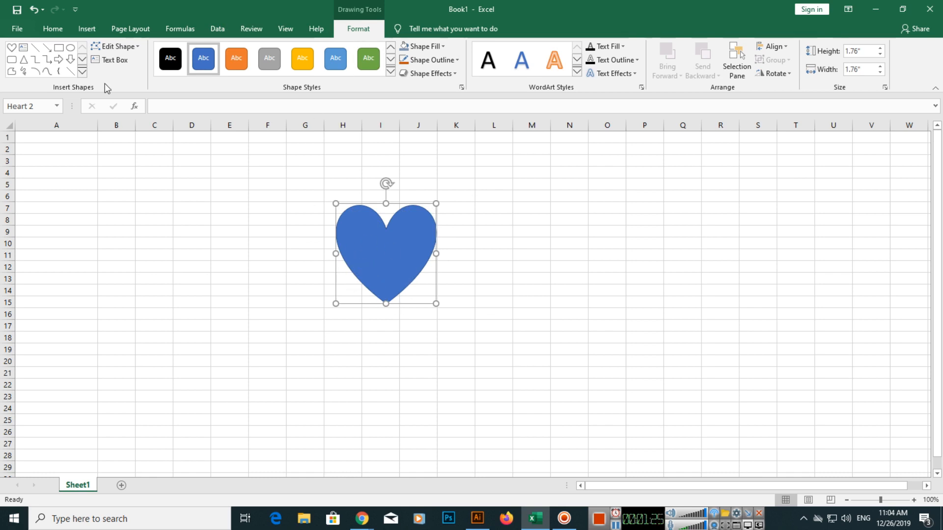
# Change the heart into a regular pentagon and that into the flowchart's horizontal cylinder shape.
pyautogui.click(137, 48)
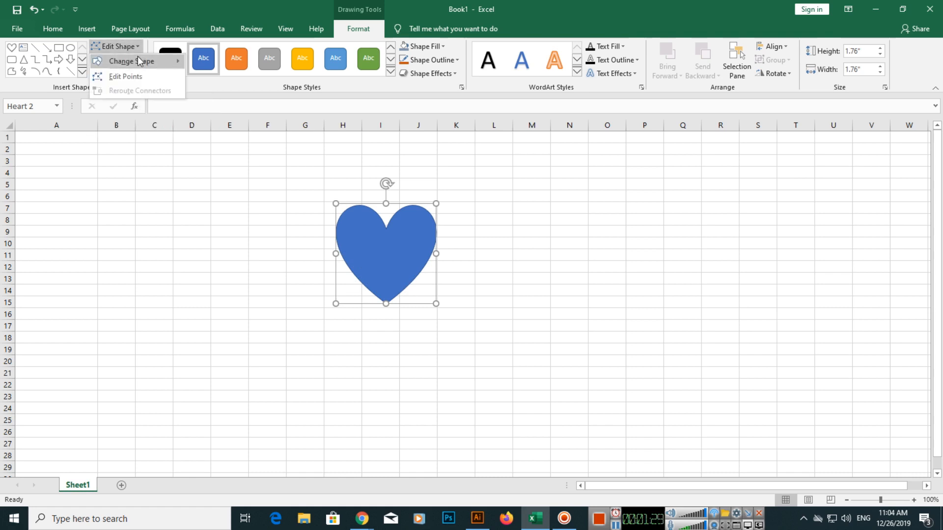
pyautogui.moveTo(138, 58)
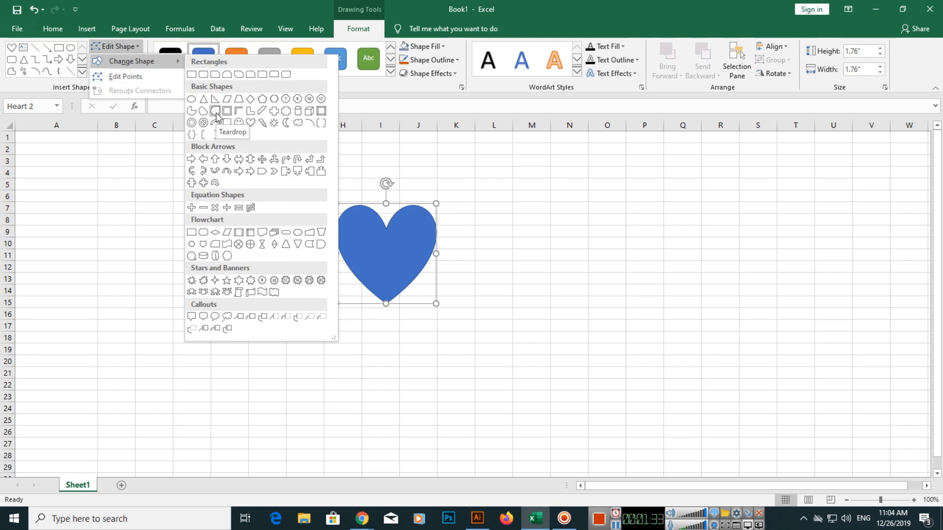
pyautogui.click(262, 99)
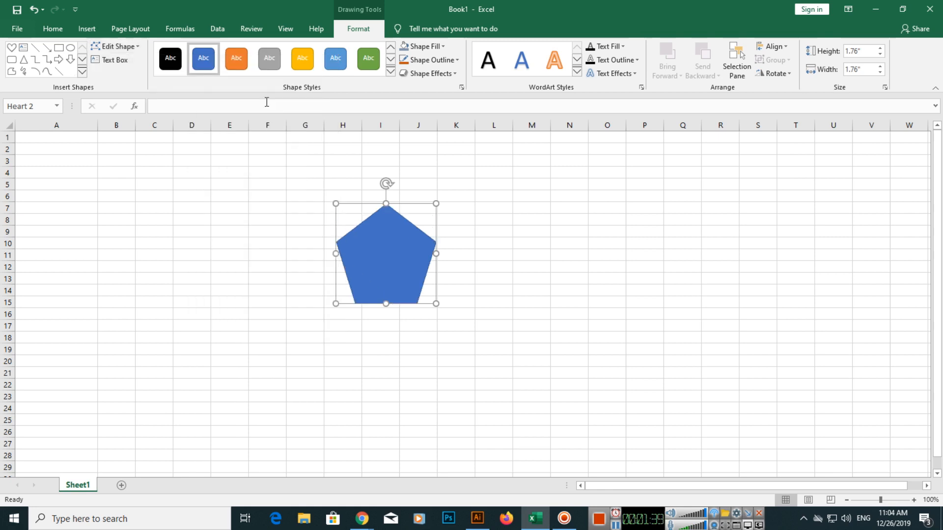
pyautogui.click(134, 46)
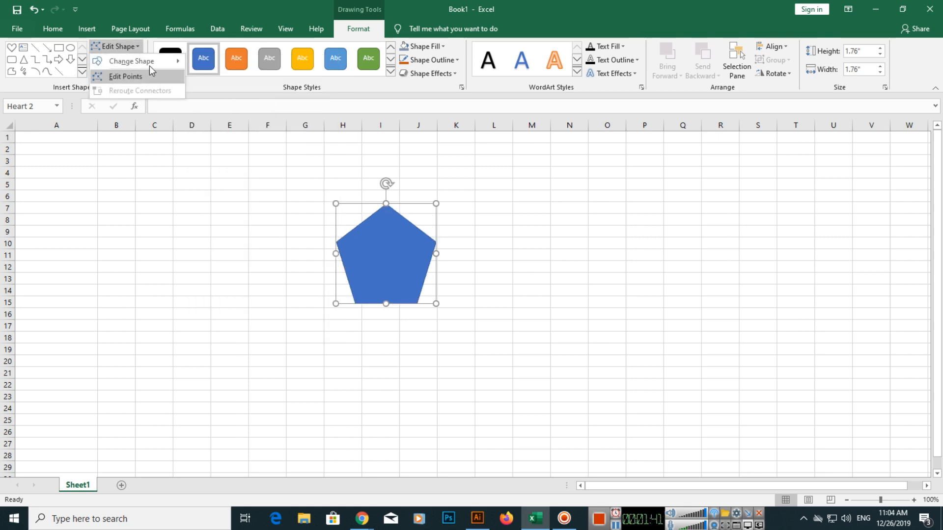
pyautogui.moveTo(155, 64)
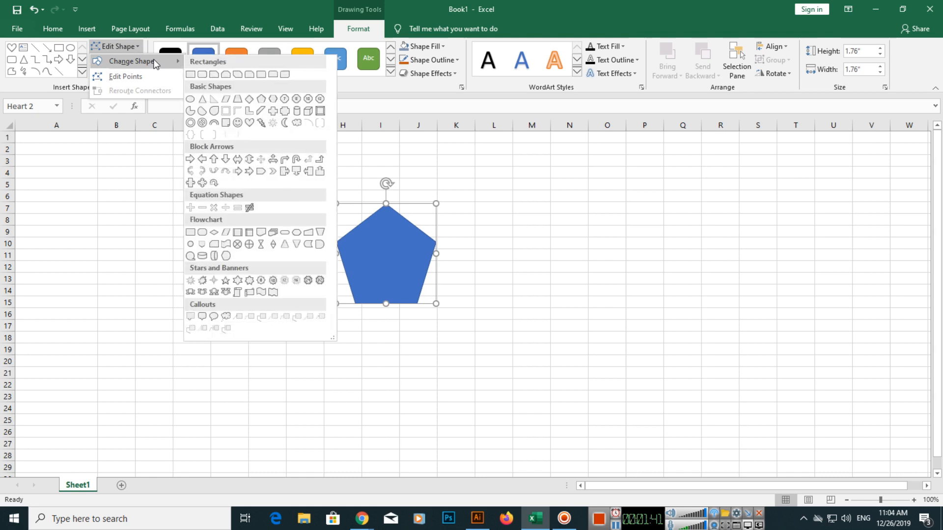
pyautogui.click(215, 255)
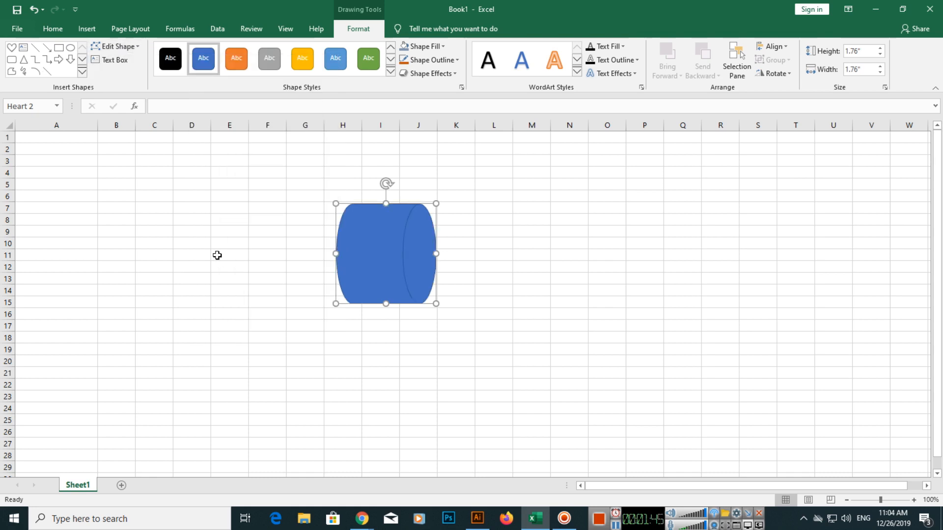
# Undo both shape changes.
pyautogui.hotkey('ctrl', 'z')
pyautogui.hotkey('ctrl', 'z')
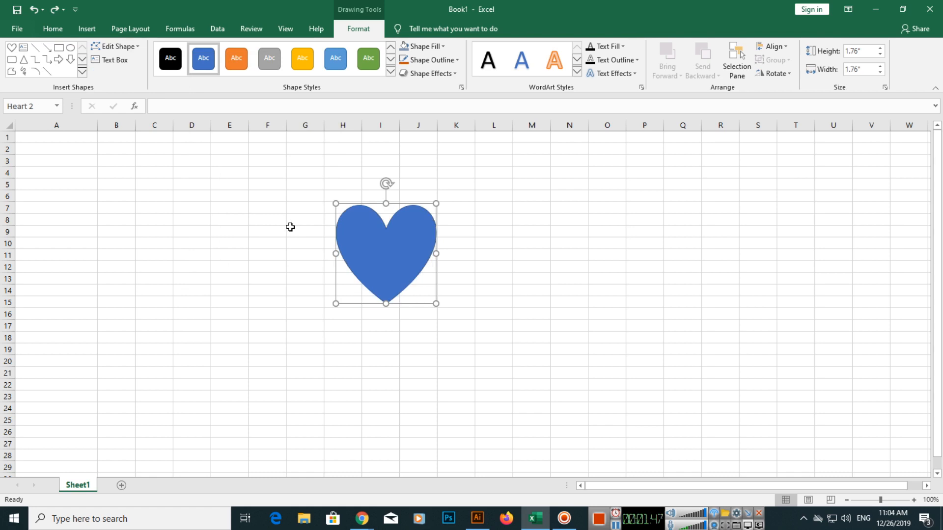
pyautogui.click(137, 45)
pyautogui.moveTo(134, 61)
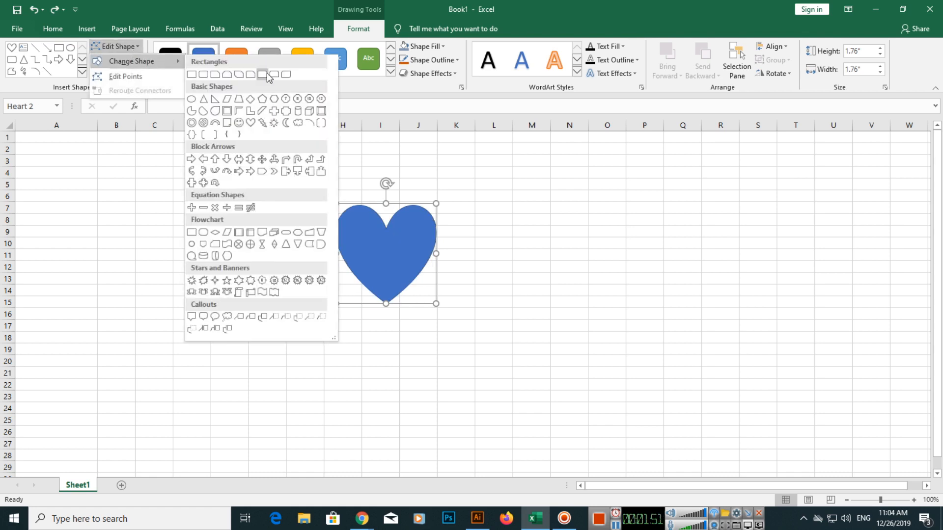
pyautogui.click(527, 1)
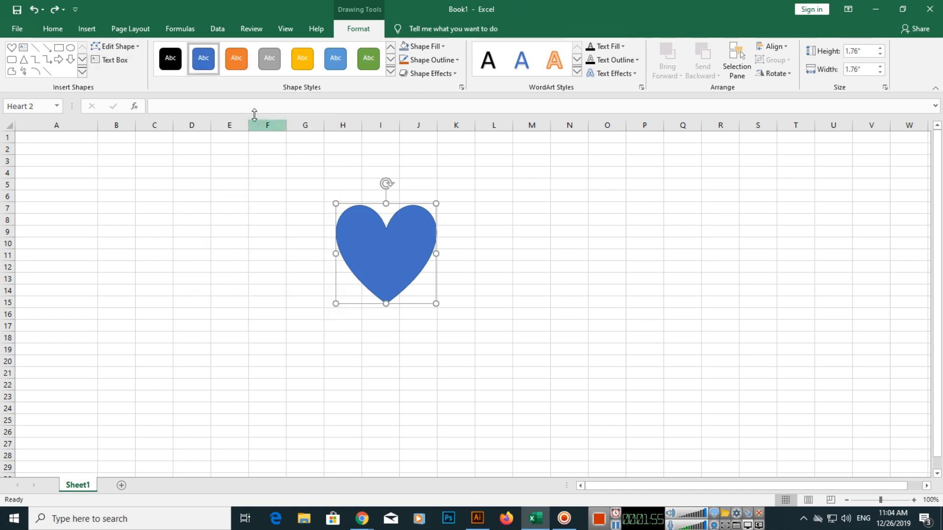
# Edit the heart's points and raise its bottom tip to about row 12.
pyautogui.click(131, 51)
pyautogui.click(126, 75)
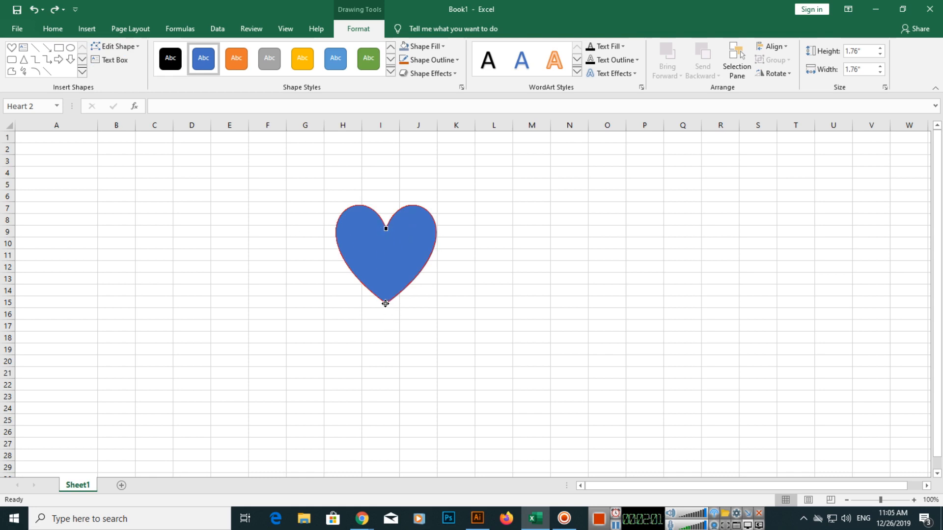
pyautogui.moveTo(385, 304); pyautogui.dragTo(385, 266)
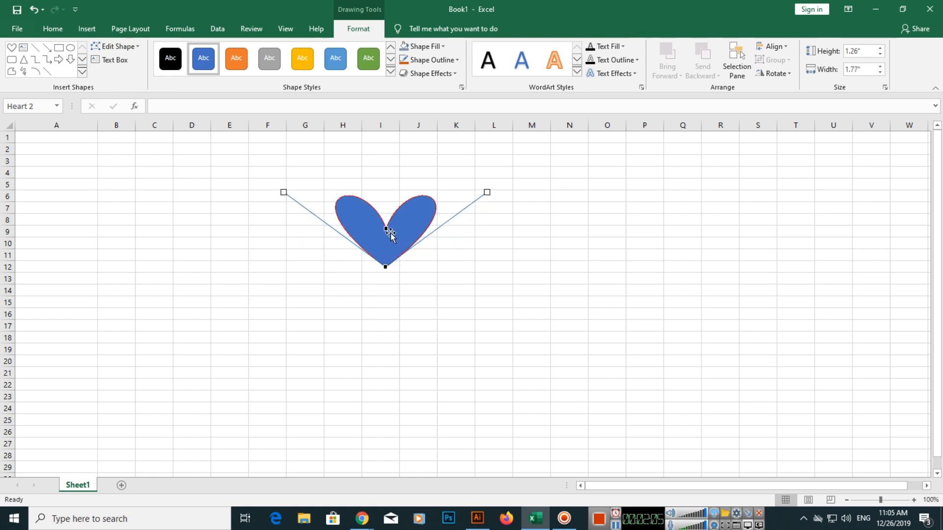
# Move the heart's notch point upward and distort both lobes with that point's curve handles.
pyautogui.moveTo(387, 228); pyautogui.dragTo(396, 198)
pyautogui.moveTo(418, 143); pyautogui.dragTo(449, 151)
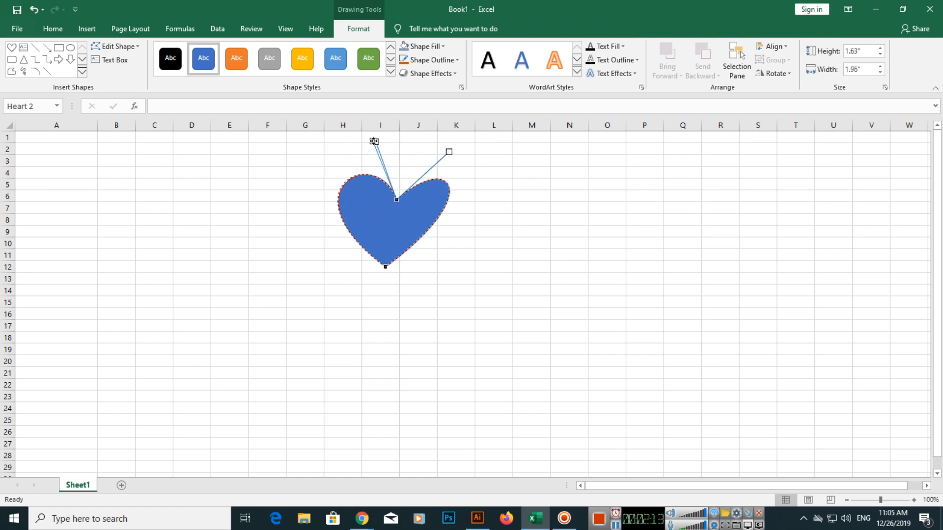
pyautogui.moveTo(373, 141); pyautogui.dragTo(415, 269)
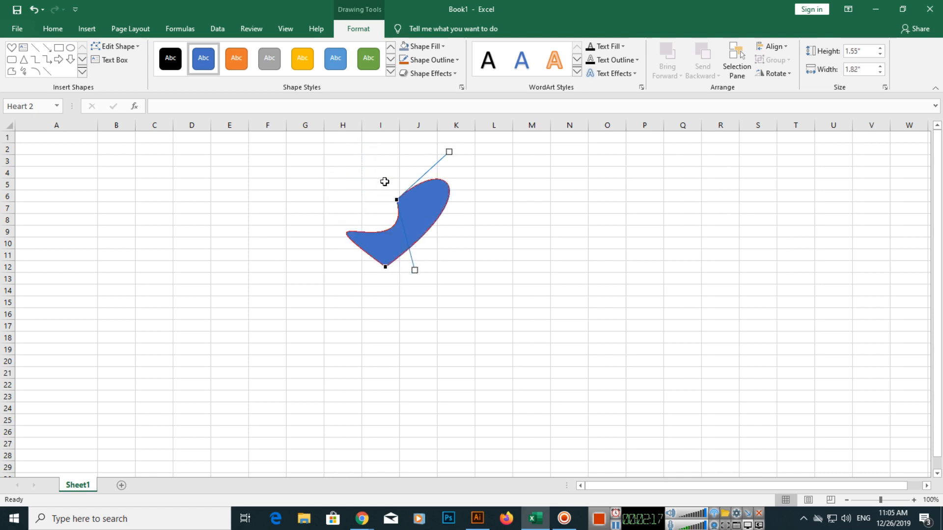
# Undo all the point edits and the insertion of the heart.
pyautogui.hotkey('ctrl', 'z')
pyautogui.hotkey('ctrl', 'z')
pyautogui.hotkey('ctrl', 'z')
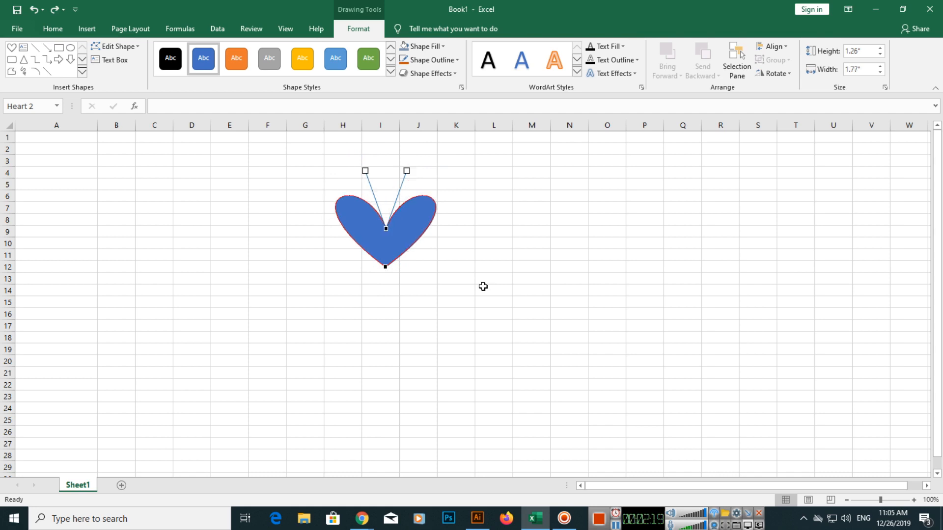
pyautogui.hotkey('ctrl', 'z')
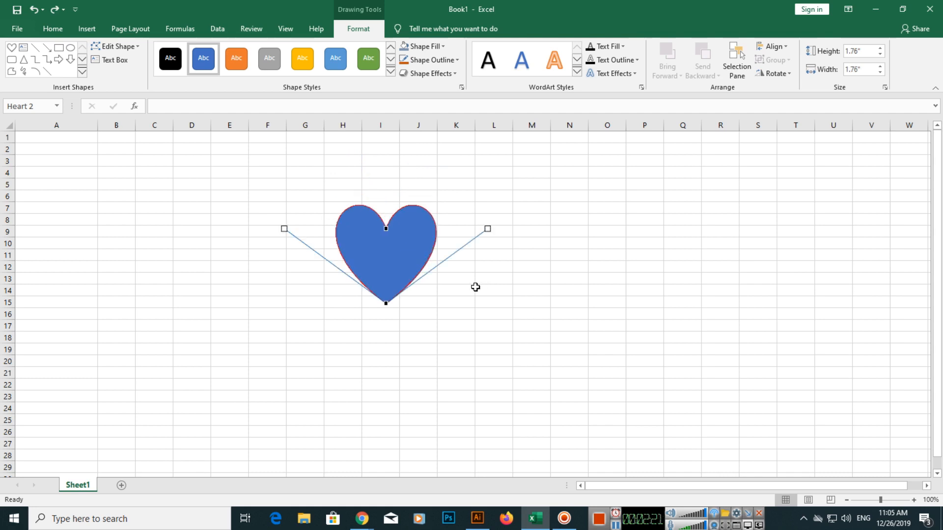
pyautogui.hotkey('ctrl', 'z')
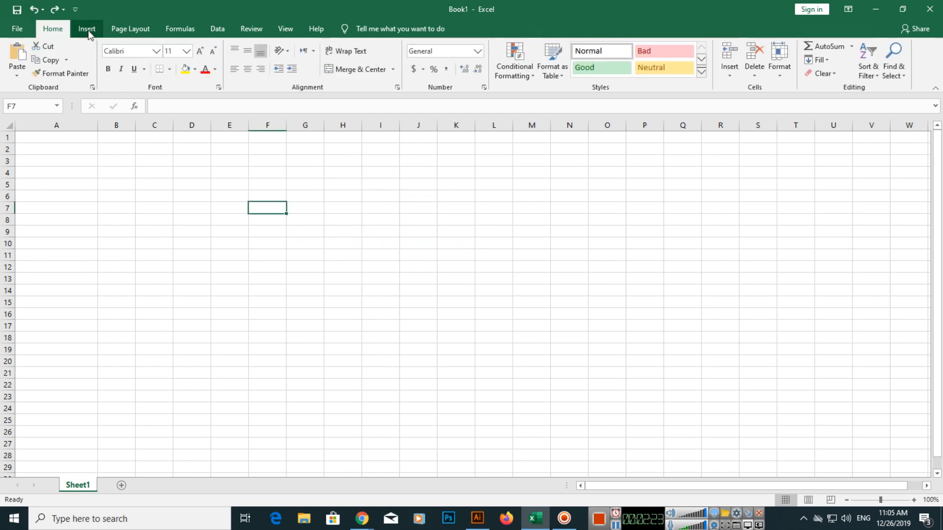
# Draw a new heart shape about 2.3" by 2.3" over columns H to K, starting at row 9.
pyautogui.click(88, 31)
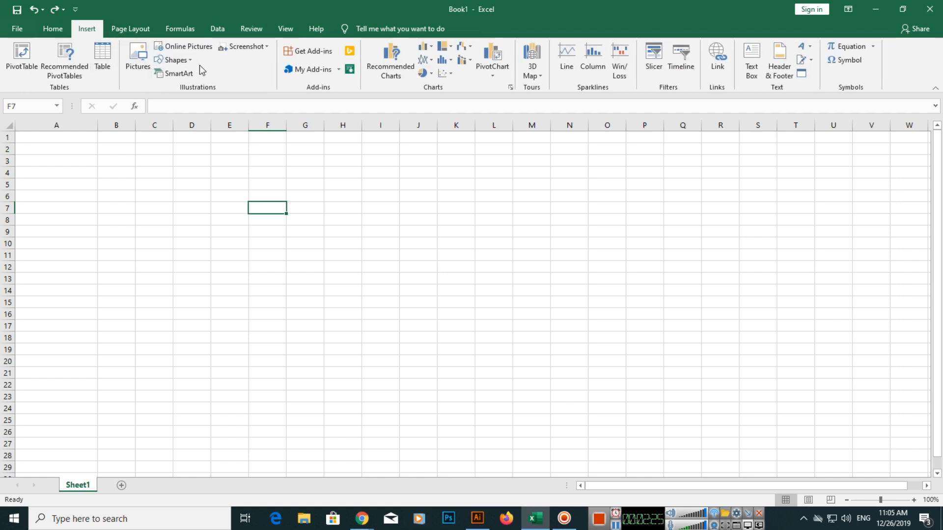
pyautogui.click(181, 60)
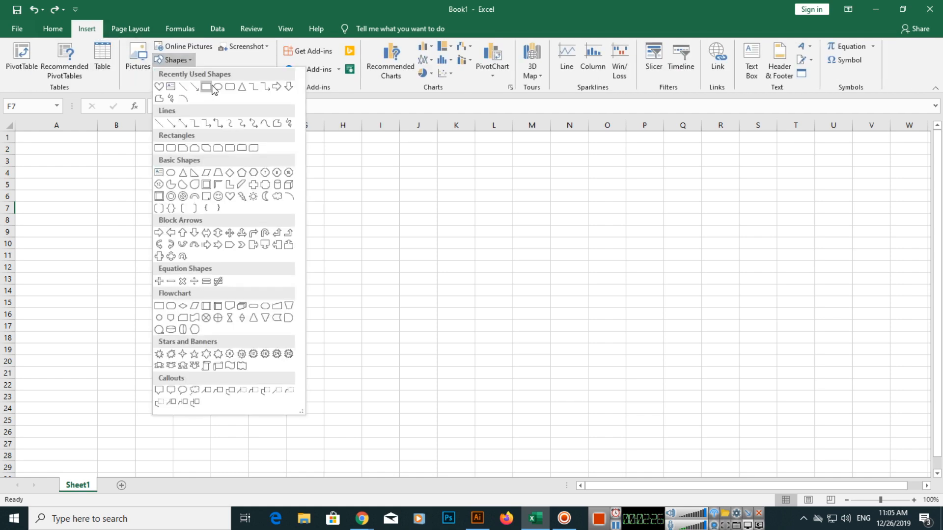
pyautogui.click(159, 87)
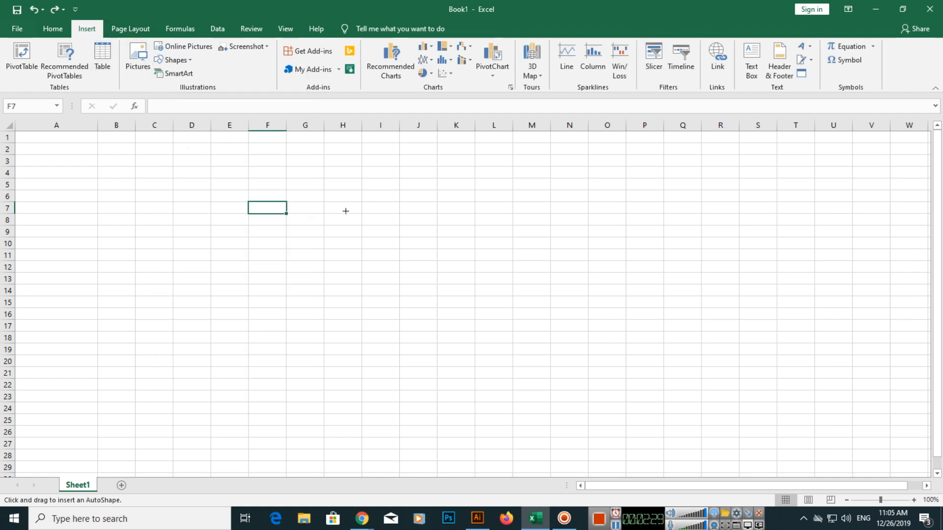
pyautogui.moveTo(350, 232); pyautogui.dragTo(467, 362)
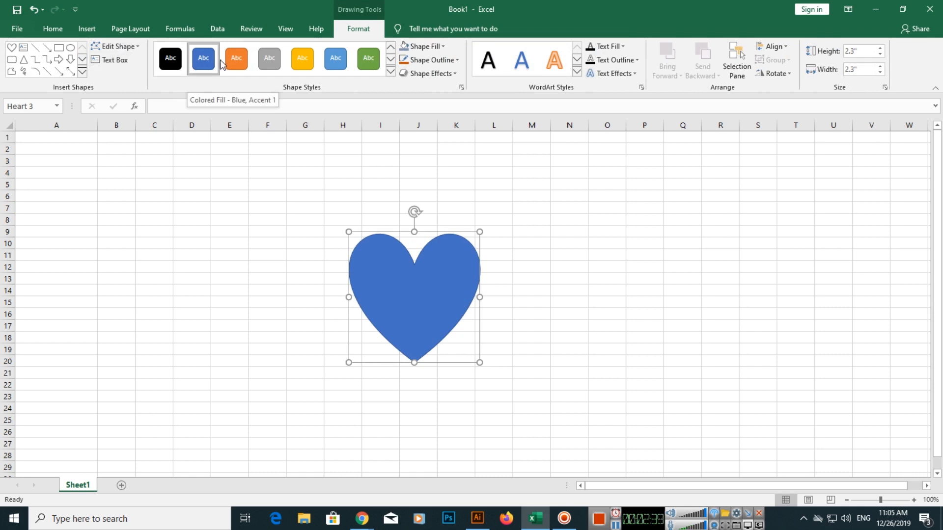
# Try the orange, gray, gold and transparent green-outlined shape styles on the heart.
pyautogui.click(237, 61)
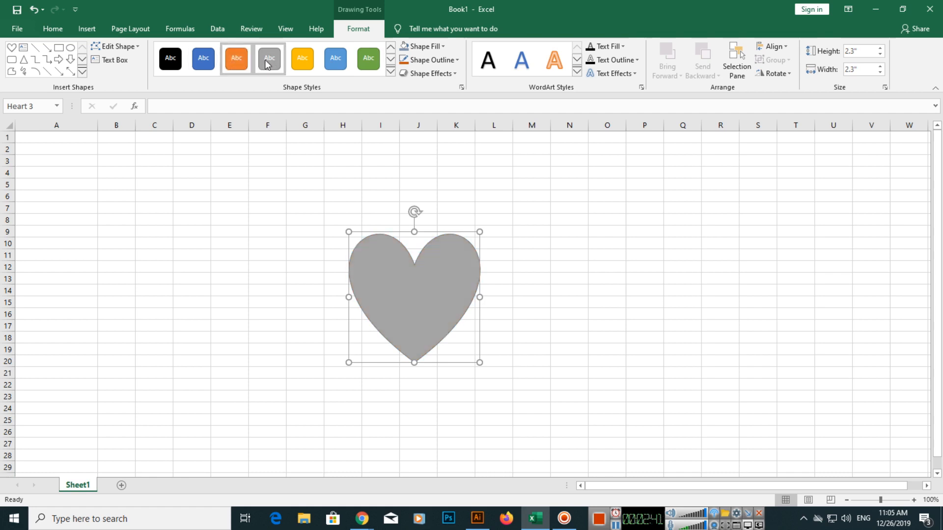
pyautogui.click(300, 61)
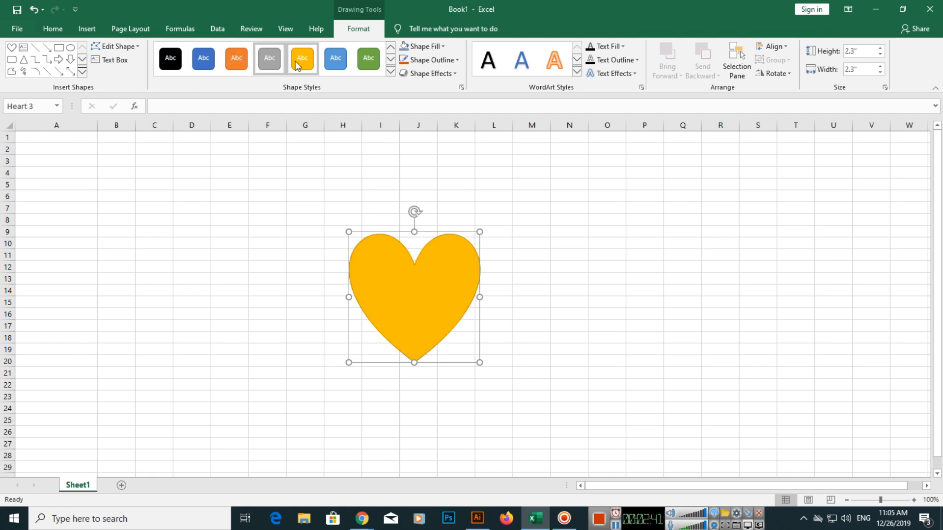
pyautogui.click(391, 64)
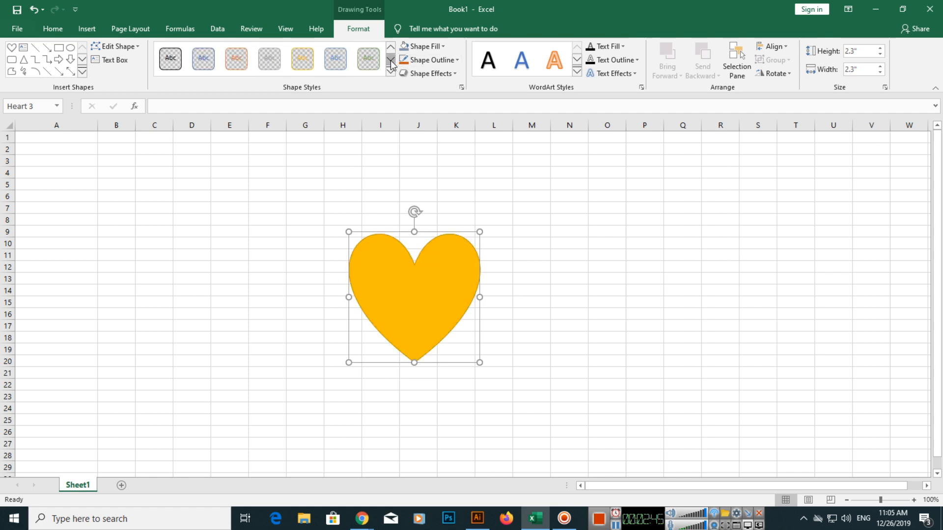
pyautogui.click(368, 59)
pyautogui.scroll(3, 366, 61)
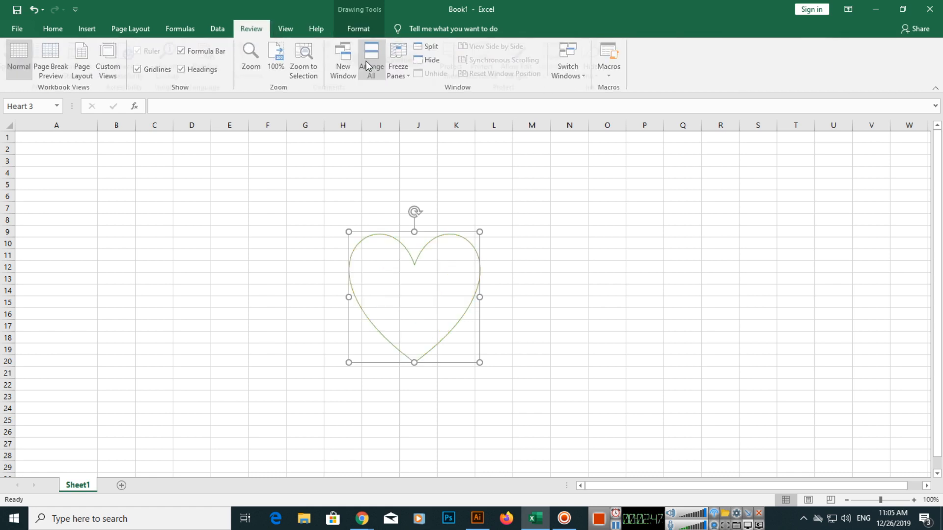
pyautogui.scroll(1, 366, 61)
pyautogui.click(129, 34)
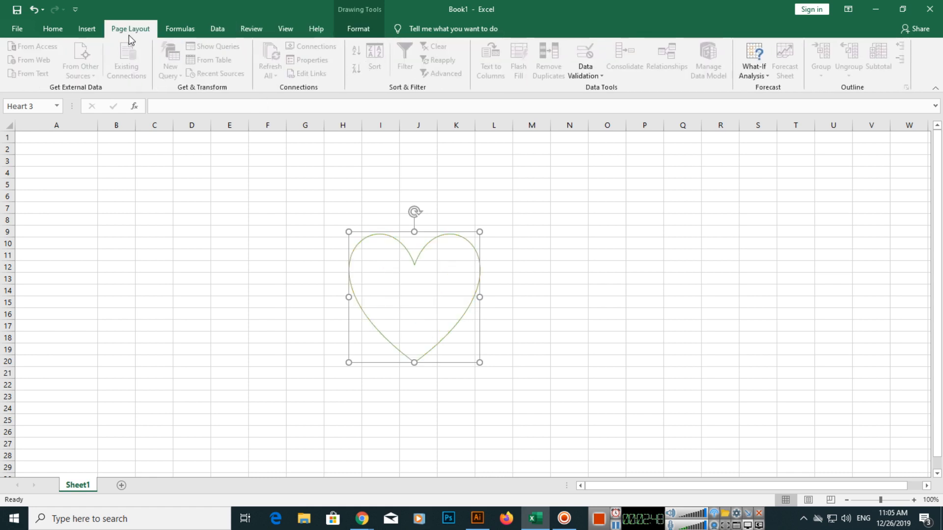
pyautogui.click(173, 28)
pyautogui.click(346, 28)
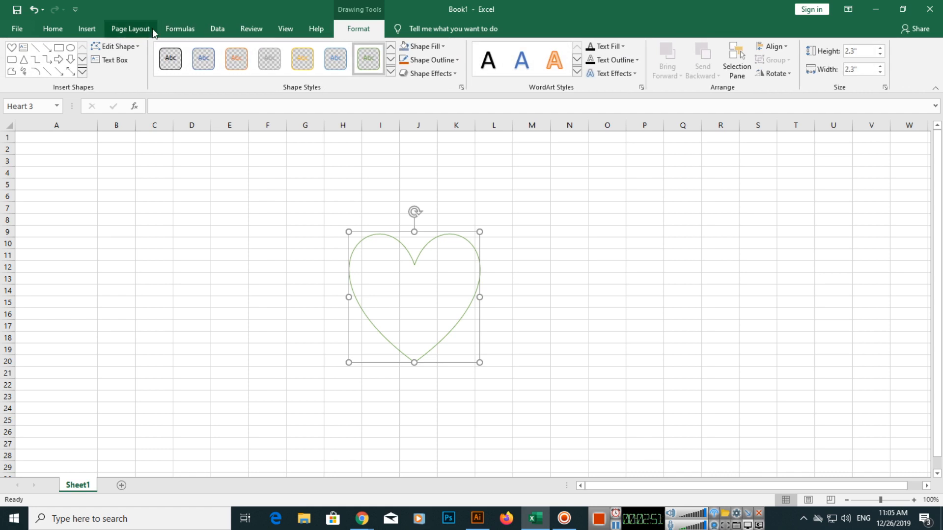
# Apply the green gradient shape style to the heart and set its fill to the standard Red.
pyautogui.click(391, 49)
pyautogui.click(375, 61)
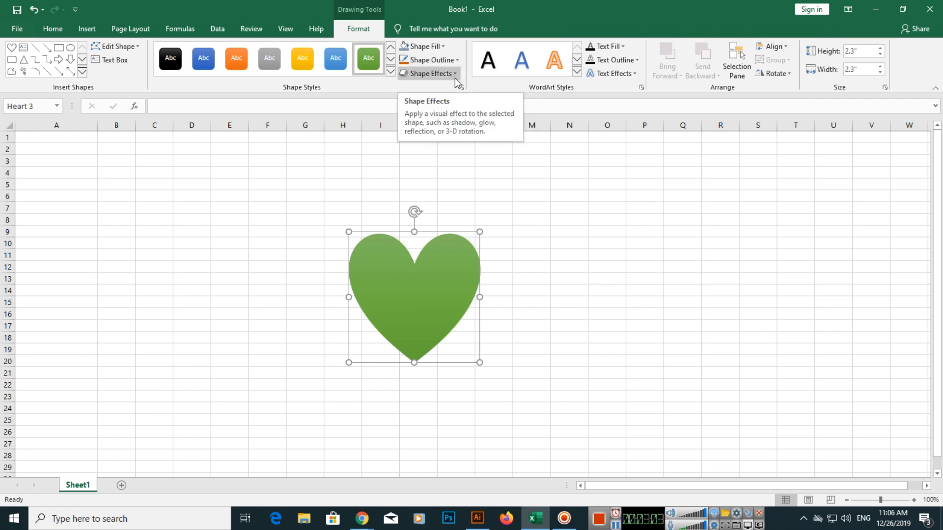
pyautogui.click(445, 47)
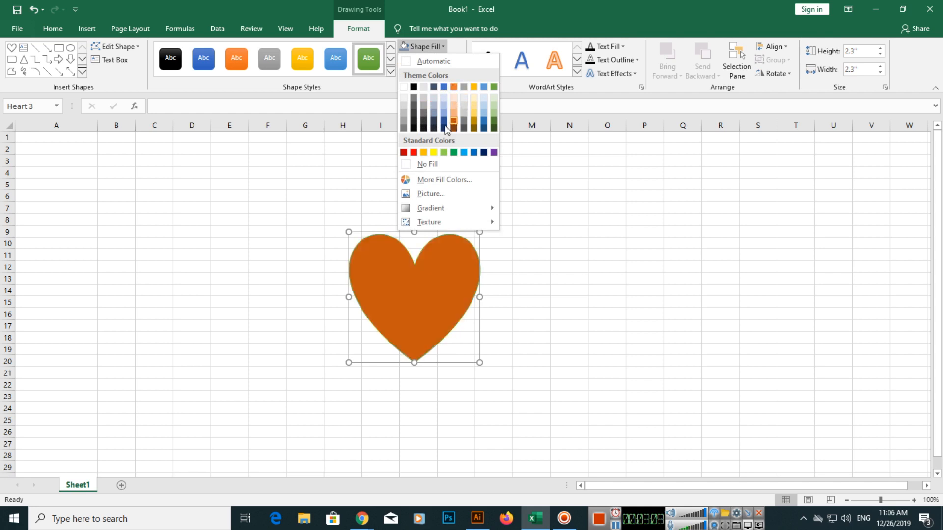
pyautogui.click(413, 153)
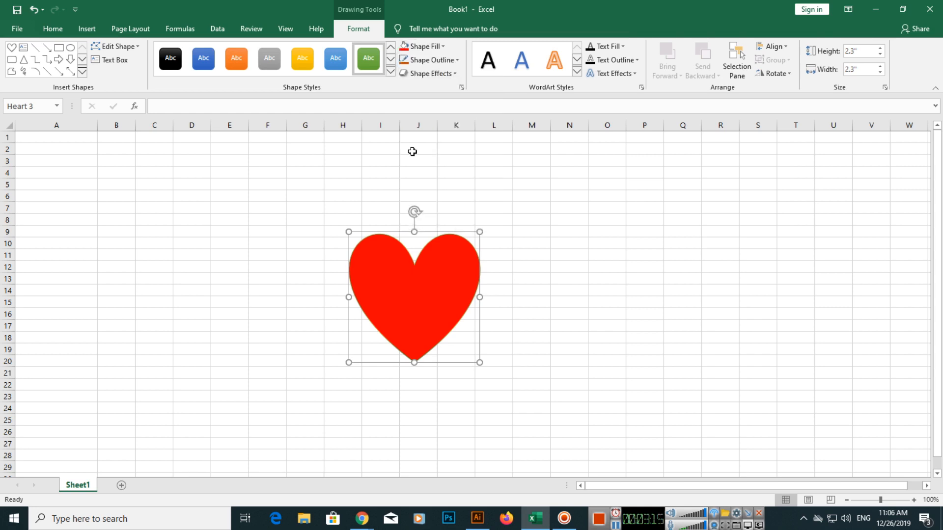
# Fill the heart with the dark red gradient variation that radiates from the center.
pyautogui.click(443, 48)
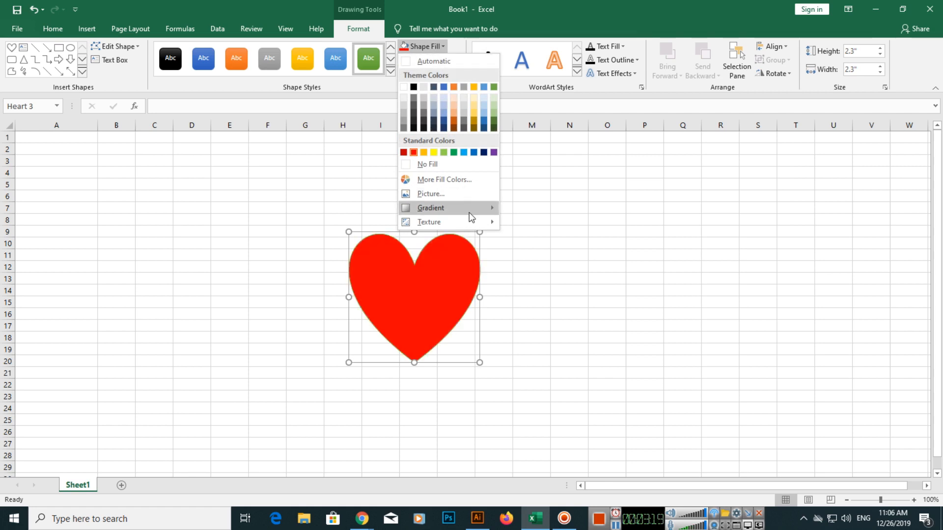
pyautogui.moveTo(487, 209)
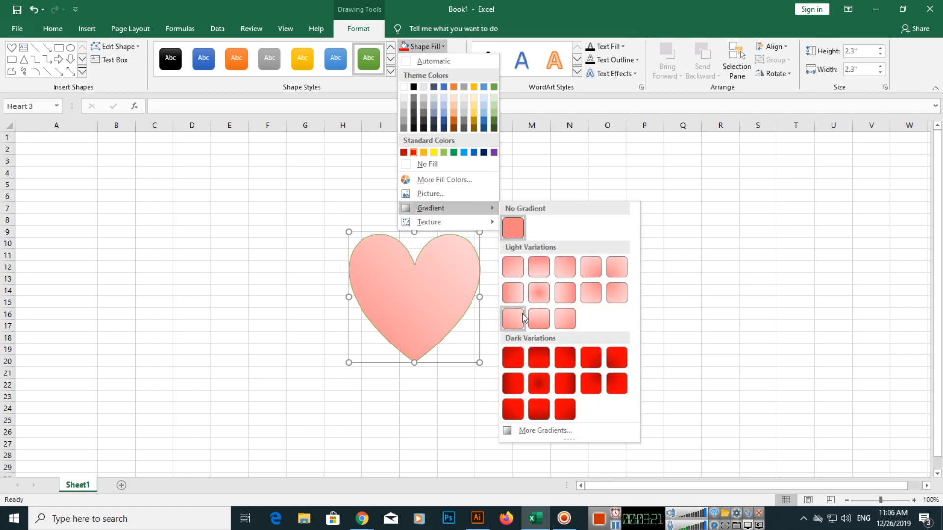
pyautogui.click(539, 383)
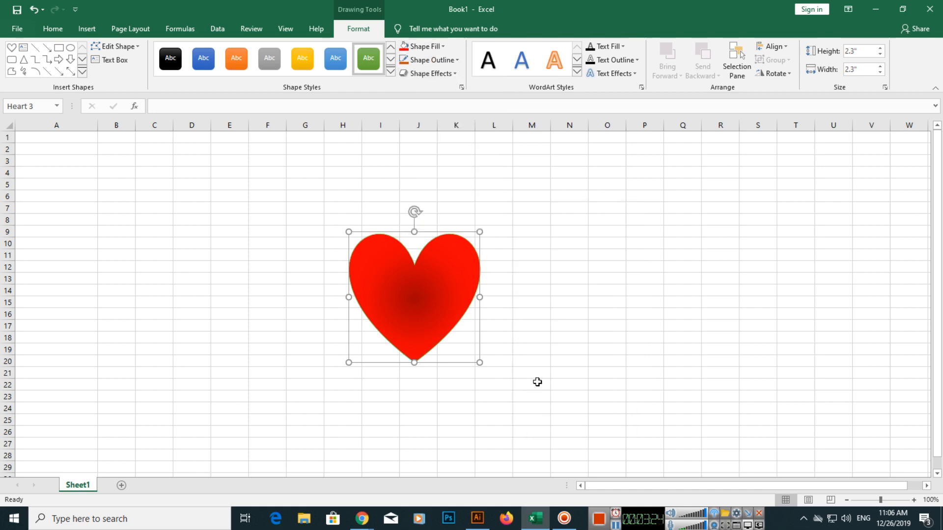
# Set the heart's outline to the standard Green with a weight of 6 pt.
pyautogui.click(457, 60)
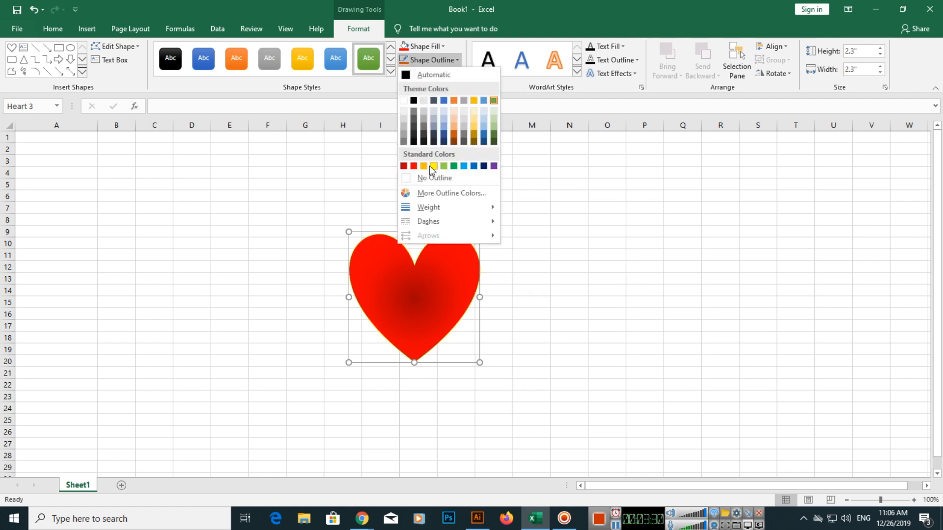
pyautogui.click(455, 166)
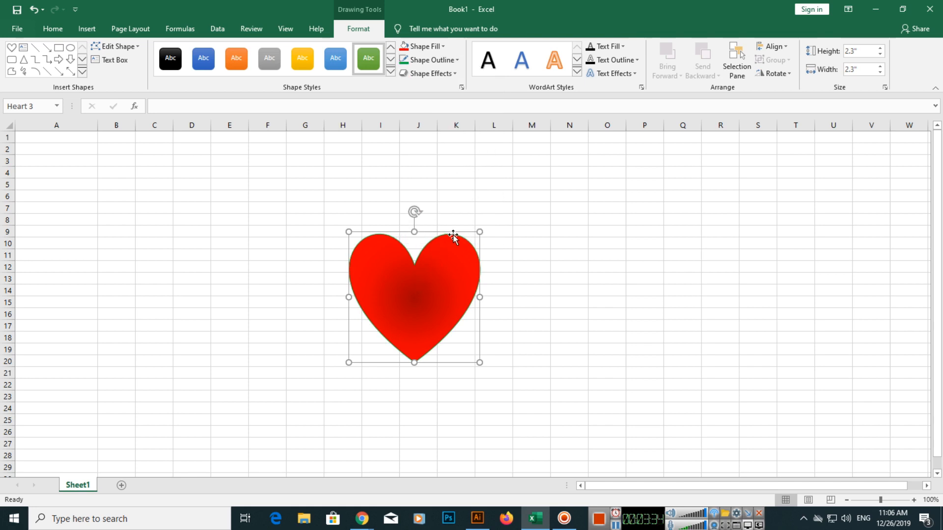
pyautogui.click(460, 59)
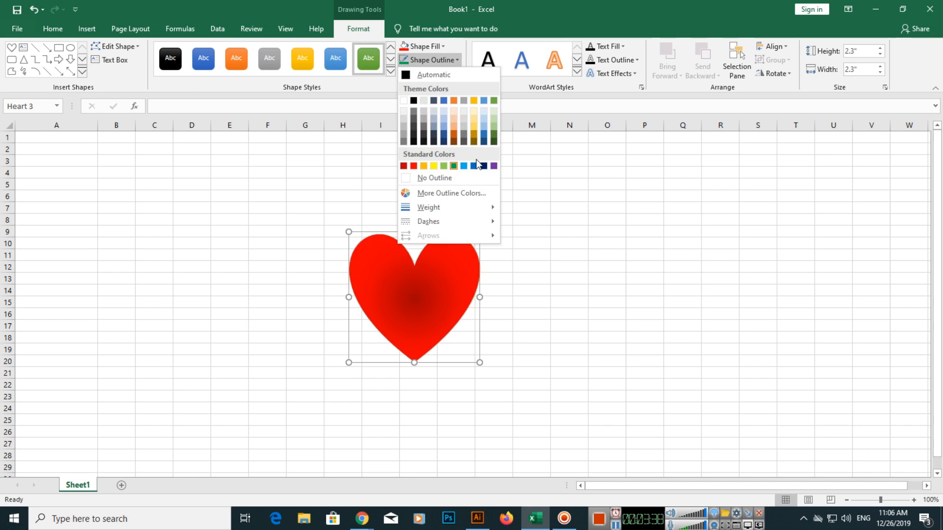
pyautogui.moveTo(467, 208)
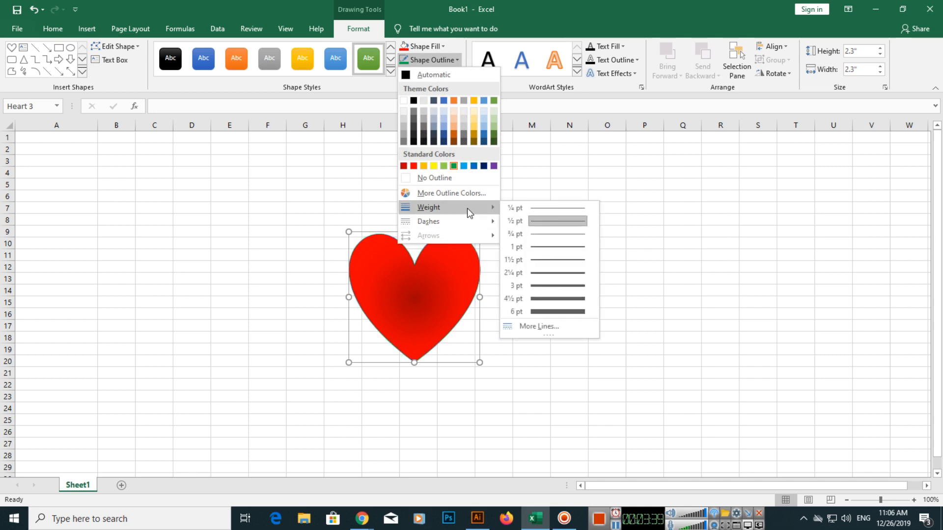
pyautogui.click(541, 310)
# Open the detailed line settings for the heart's outline and examine them.
pyautogui.click(449, 62)
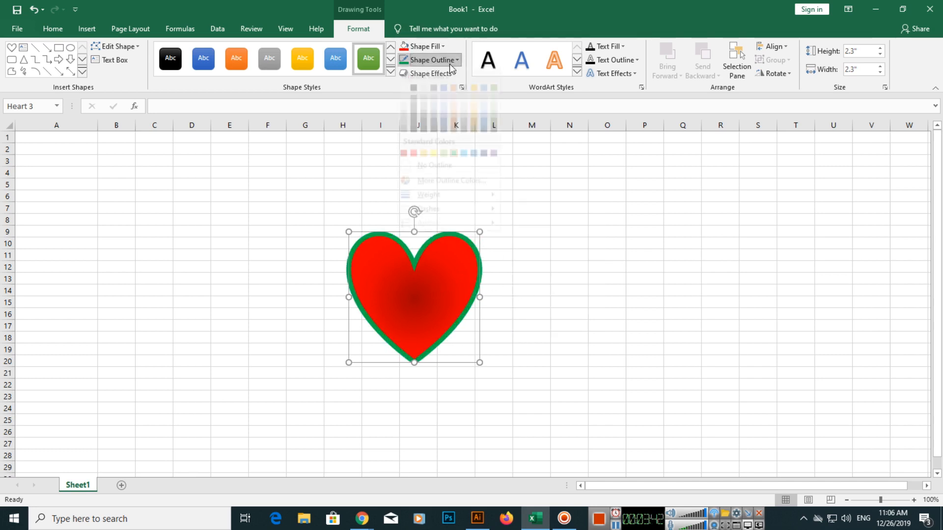
pyautogui.moveTo(432, 207)
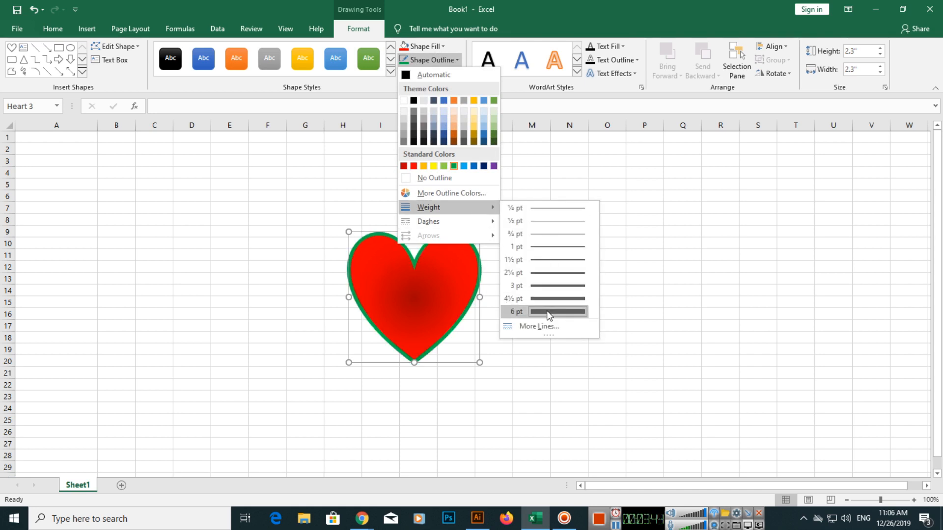
pyautogui.click(547, 326)
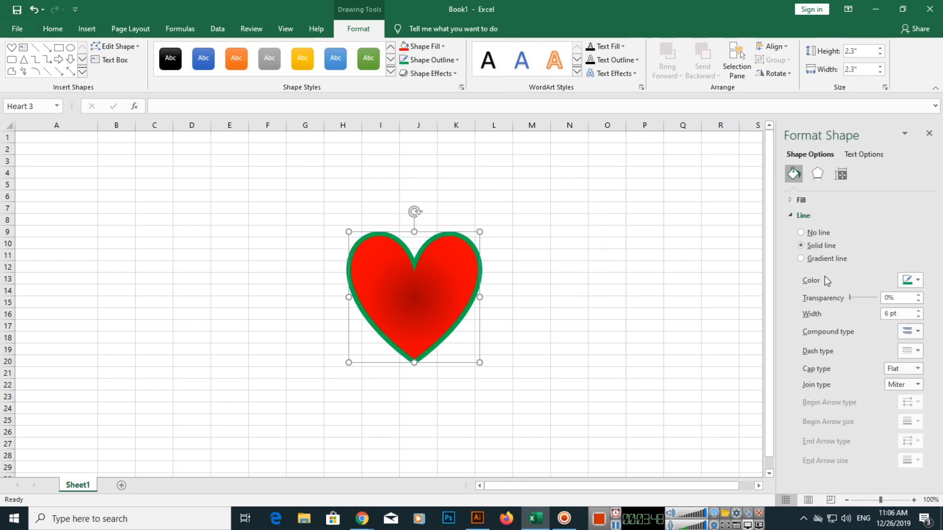
pyautogui.click(705, 203)
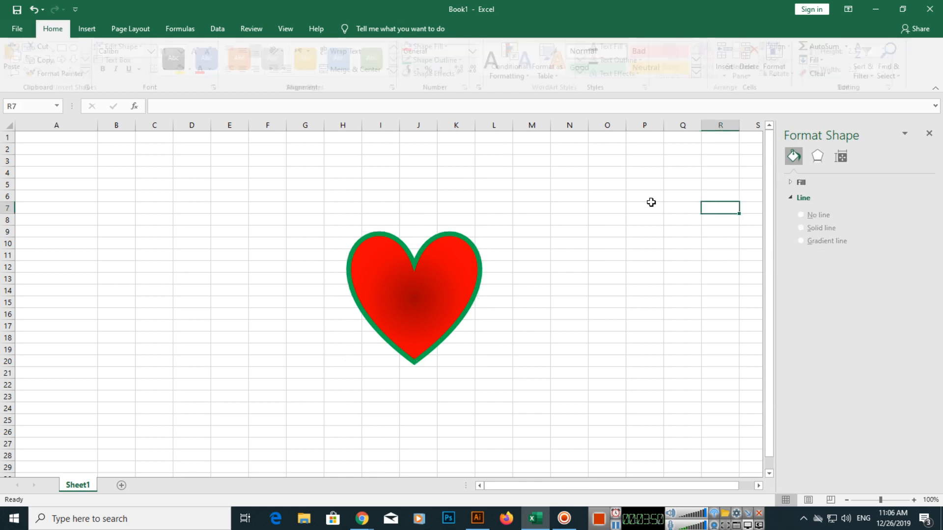
# Apply the first preset shape effect to the heart.
pyautogui.click(453, 261)
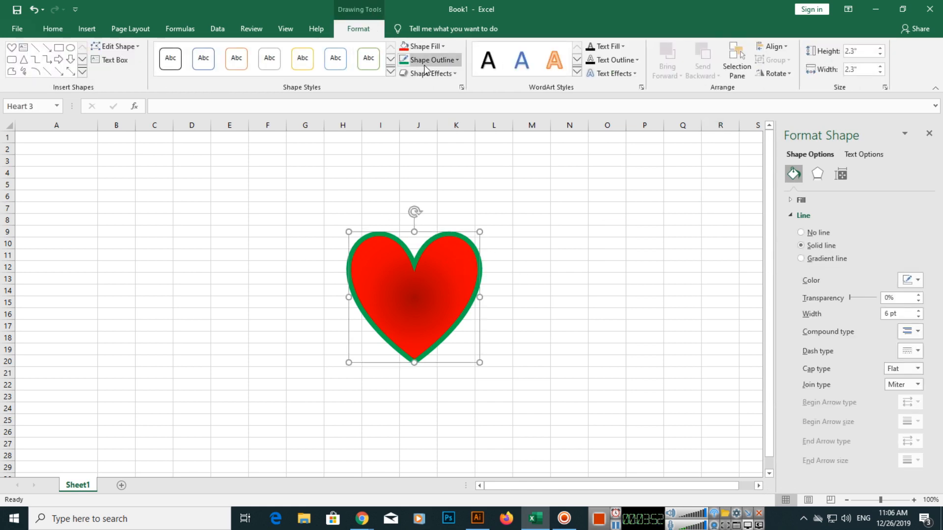
pyautogui.click(455, 71)
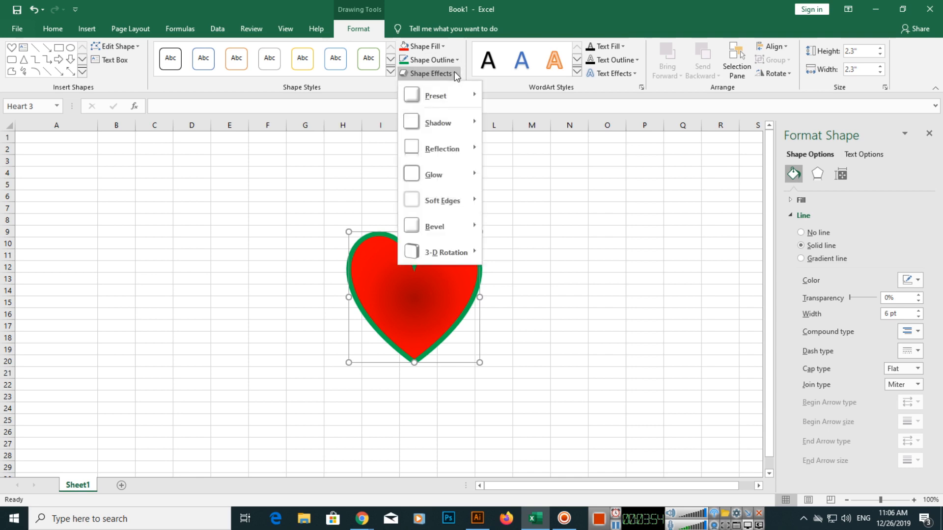
pyautogui.moveTo(443, 95)
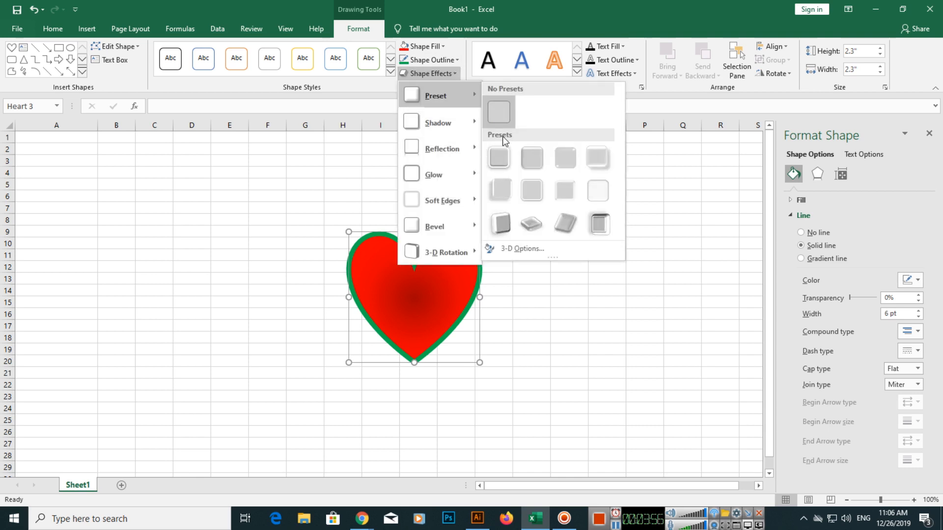
pyautogui.click(499, 158)
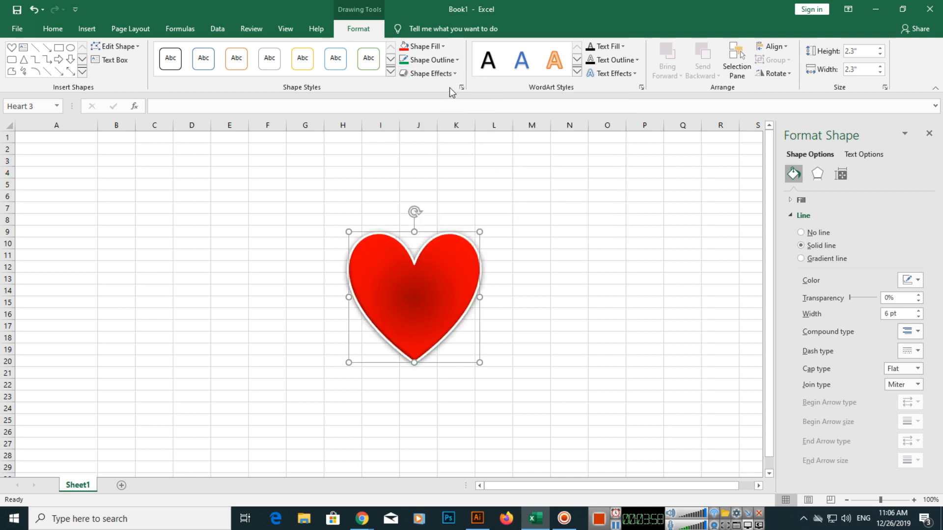
# Add the gold glow variation from the third row to the heart.
pyautogui.click(455, 72)
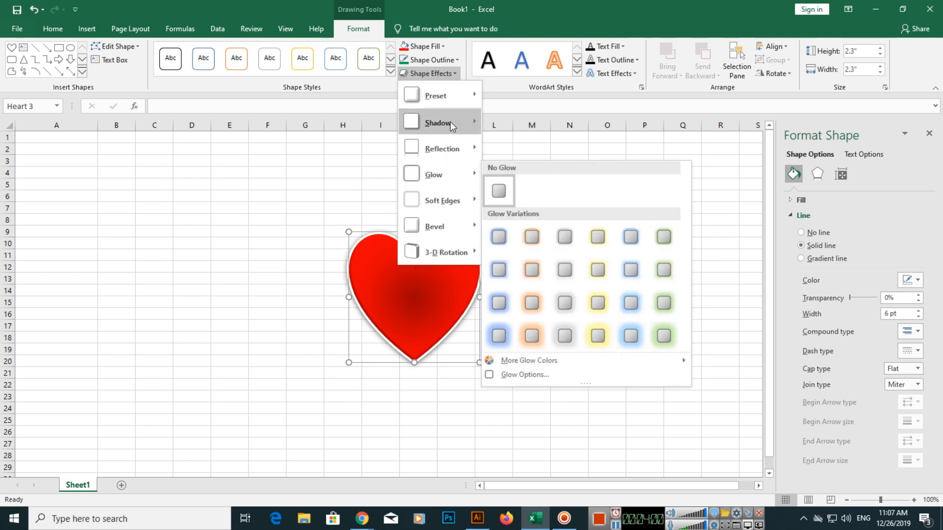
pyautogui.moveTo(446, 184)
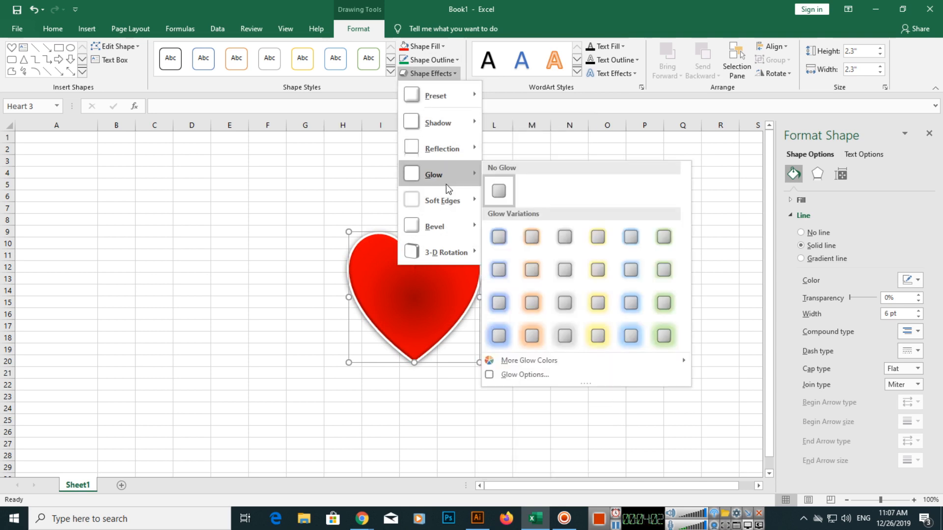
pyautogui.click(590, 303)
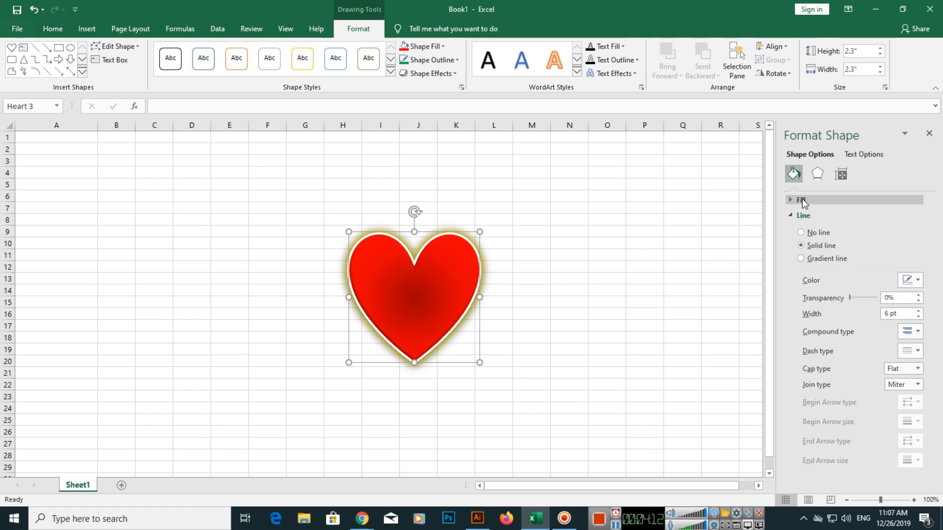
# Look through the heart's effects, size and properties, and fill and line settings, and close the Format Shape pane.
pyautogui.click(822, 173)
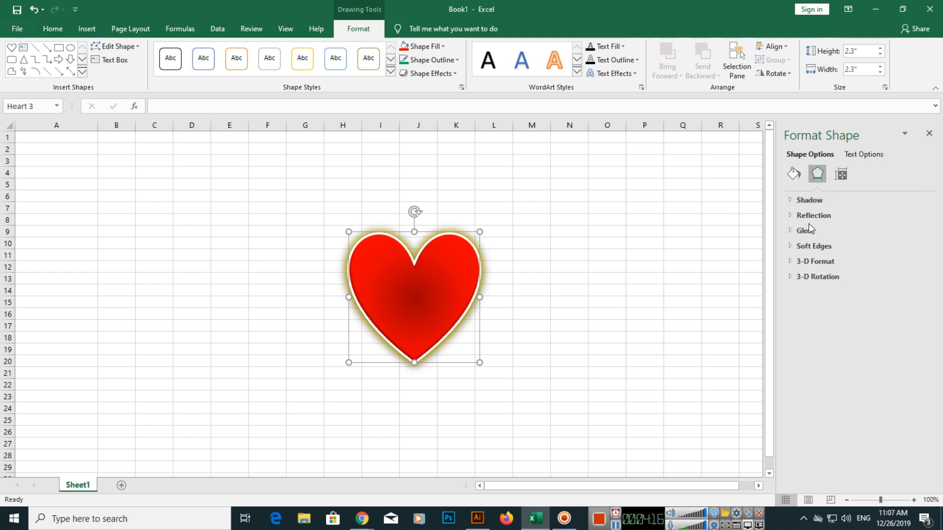
pyautogui.click(841, 174)
pyautogui.click(791, 175)
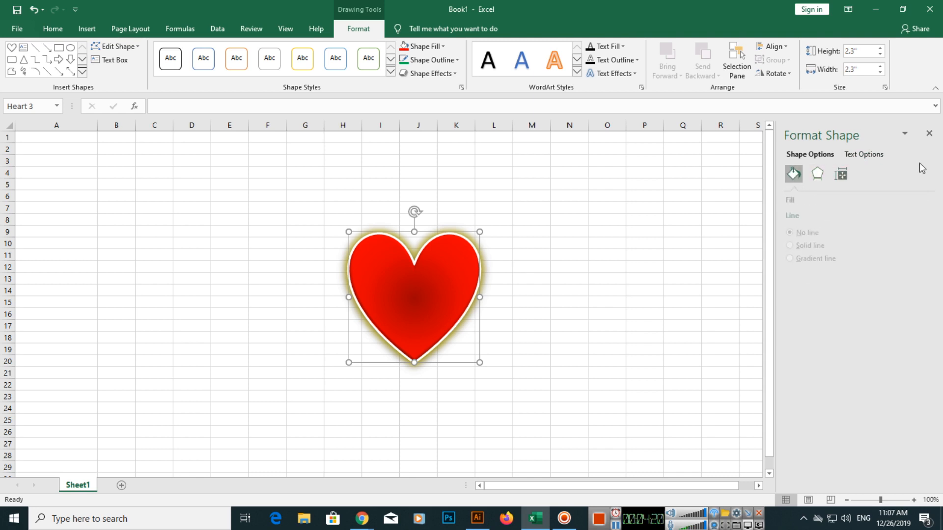
pyautogui.click(929, 134)
# Add the text "HEART SHAPE" inside the heart.
pyautogui.click(401, 270)
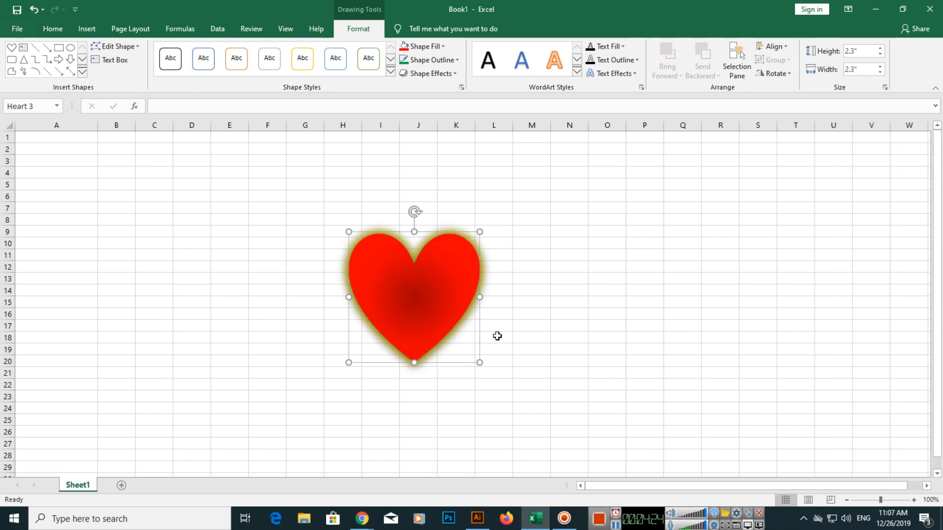
pyautogui.write('HEART SHAPE')
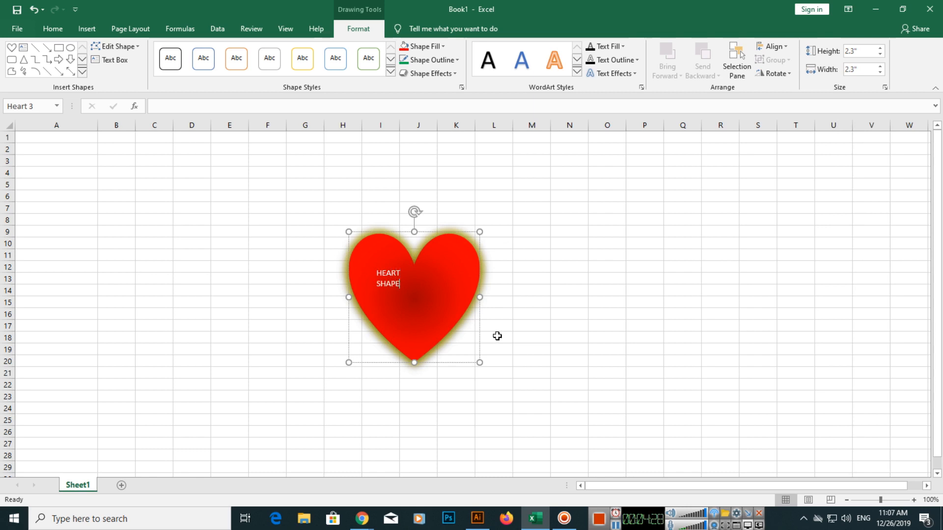
pyautogui.click(529, 312)
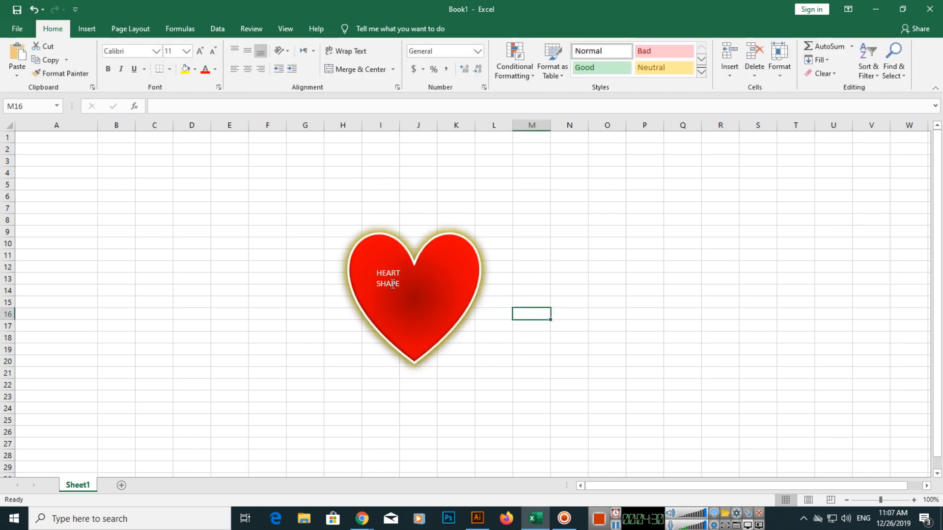
# Select the whole text in the heart and center it horizontally.
pyautogui.click(393, 284)
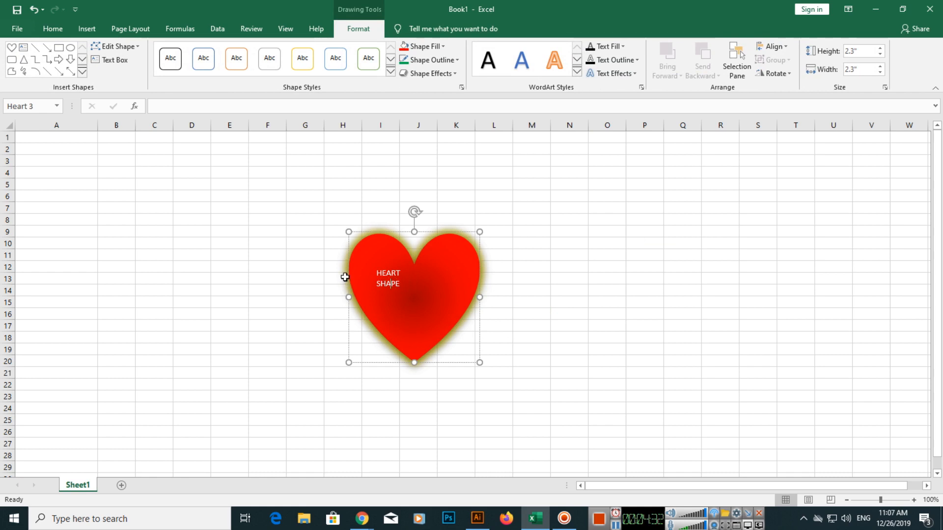
pyautogui.click(295, 297)
pyautogui.doubleClick(391, 284)
pyautogui.click(398, 283)
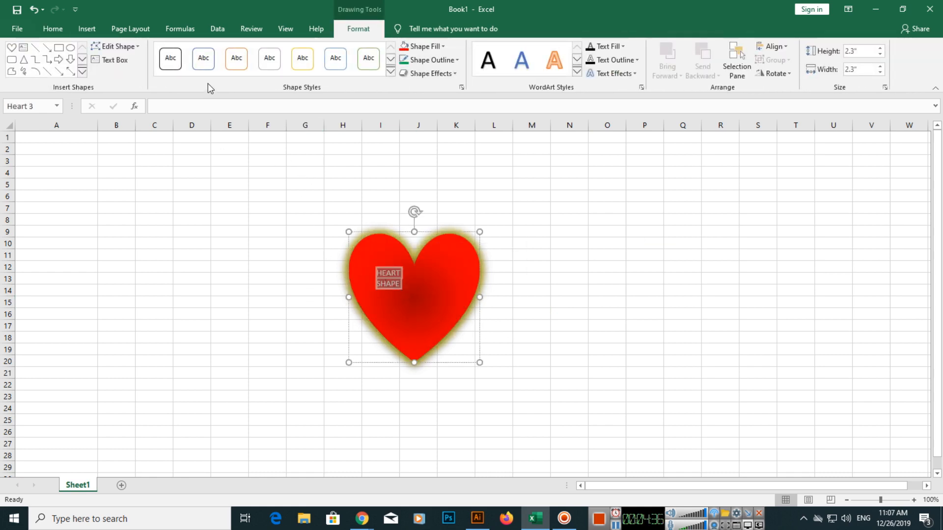
pyautogui.click(87, 29)
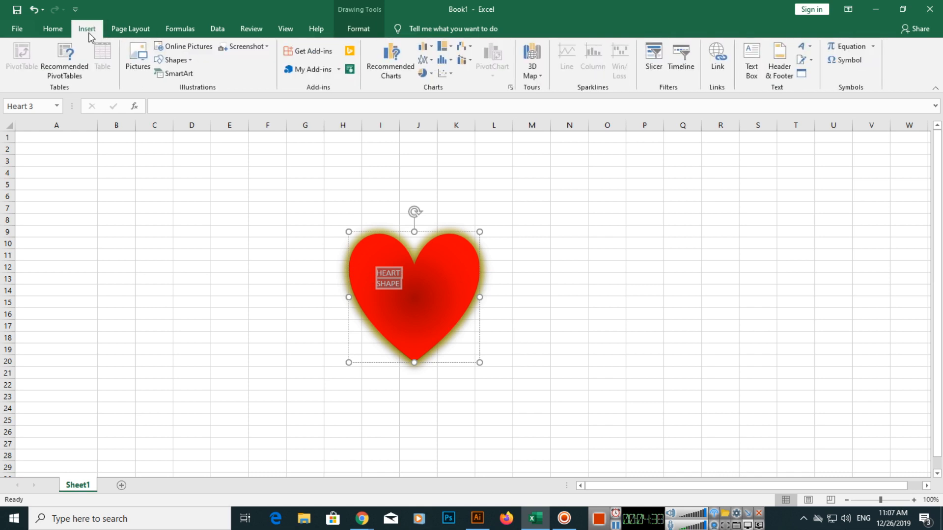
pyautogui.click(53, 29)
pyautogui.click(256, 69)
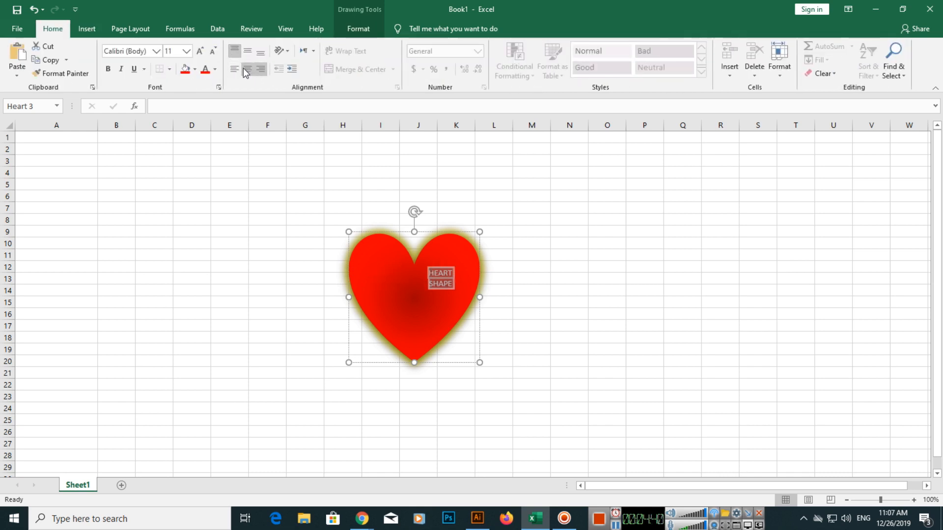
pyautogui.click(245, 69)
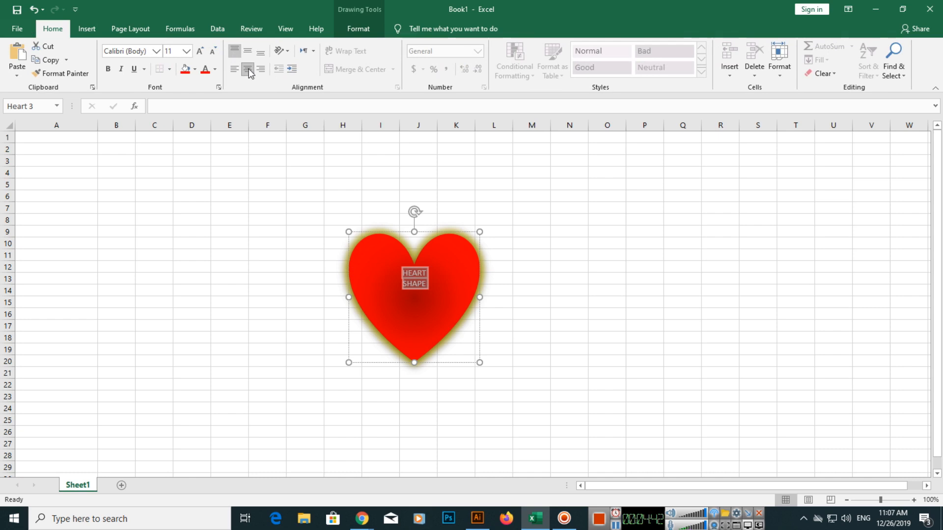
# Set the heart's text to size 28 in the Britannic Bold font.
pyautogui.click(187, 52)
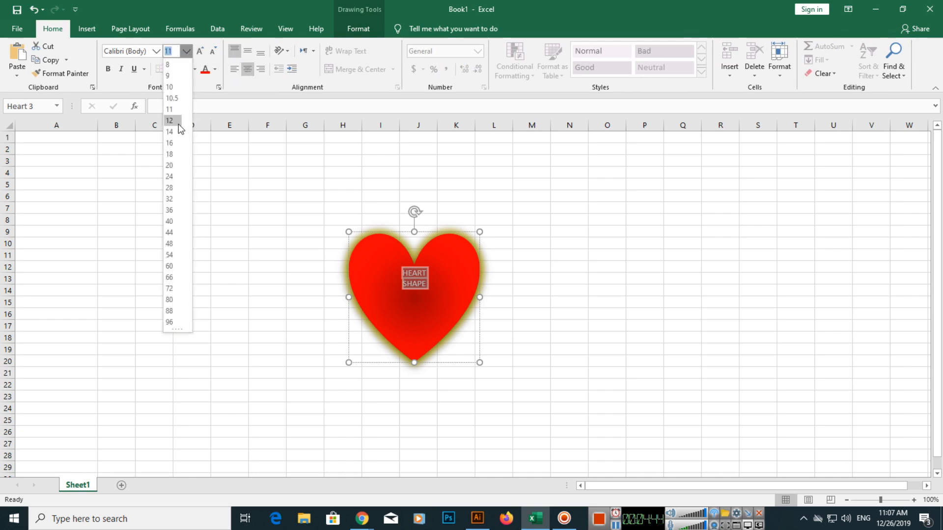
pyautogui.click(176, 190)
pyautogui.click(156, 51)
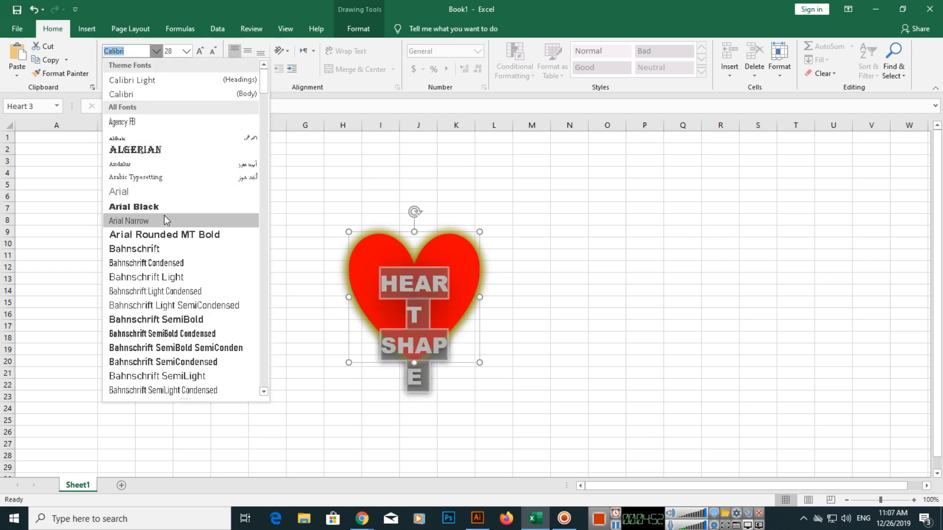
pyautogui.scroll(-7, 170, 264)
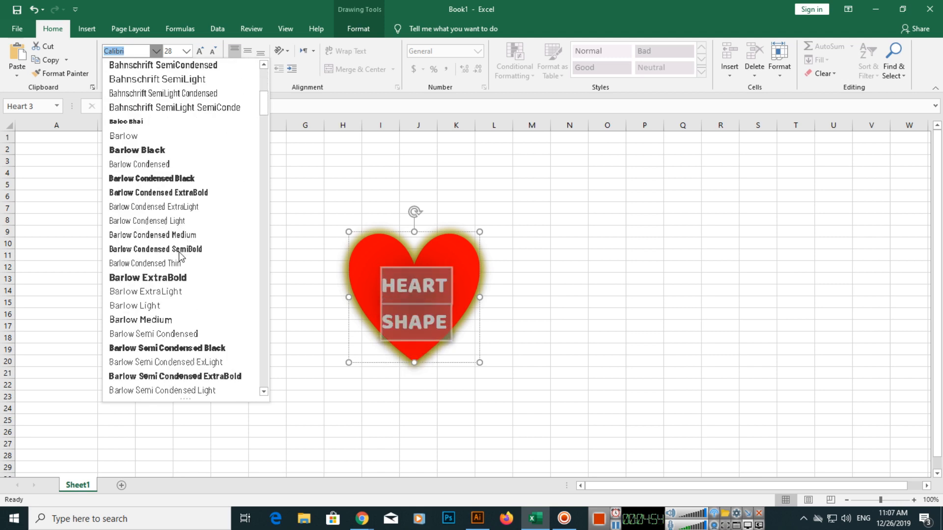
pyautogui.scroll(-4, 181, 294)
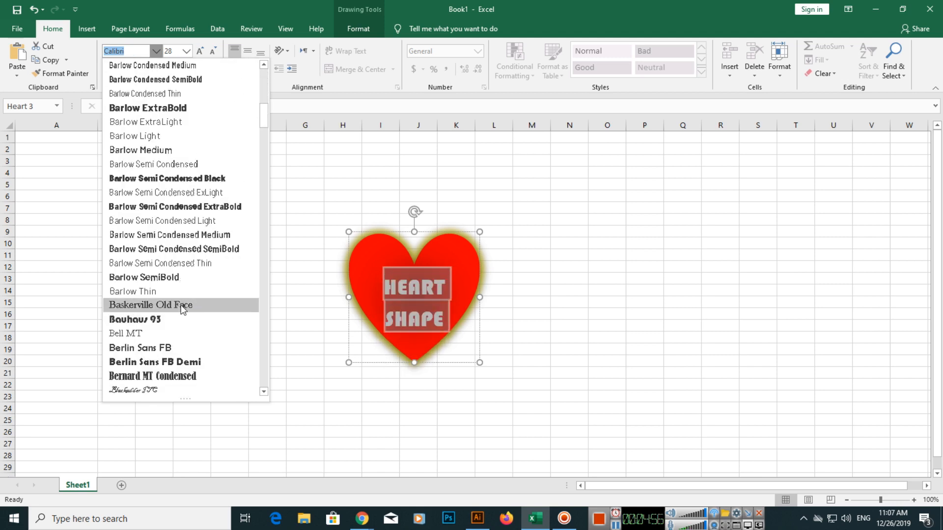
pyautogui.scroll(-5, 179, 312)
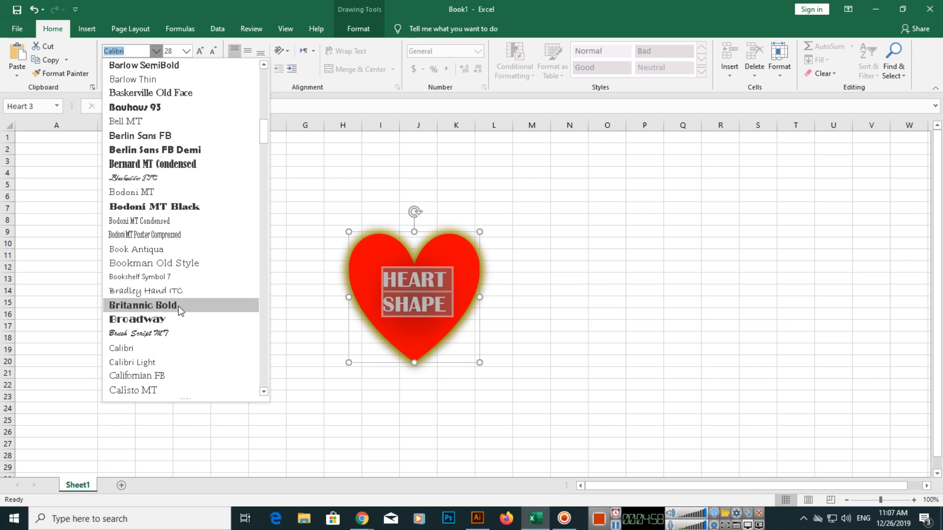
pyautogui.click(178, 305)
pyautogui.click(227, 253)
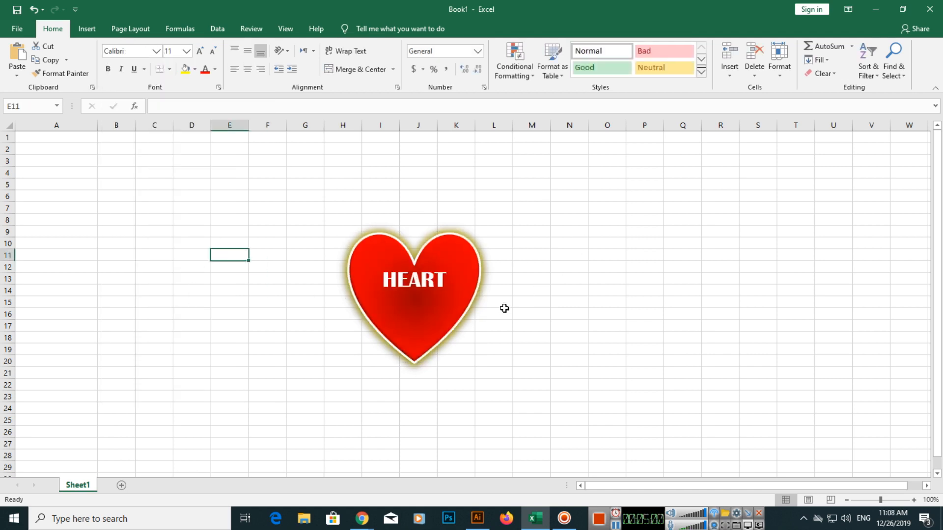
# Reduce the font size of the heart's text to 24 and deselect the shape.
pyautogui.click(424, 284)
pyautogui.moveTo(447, 302); pyautogui.dragTo(355, 275)
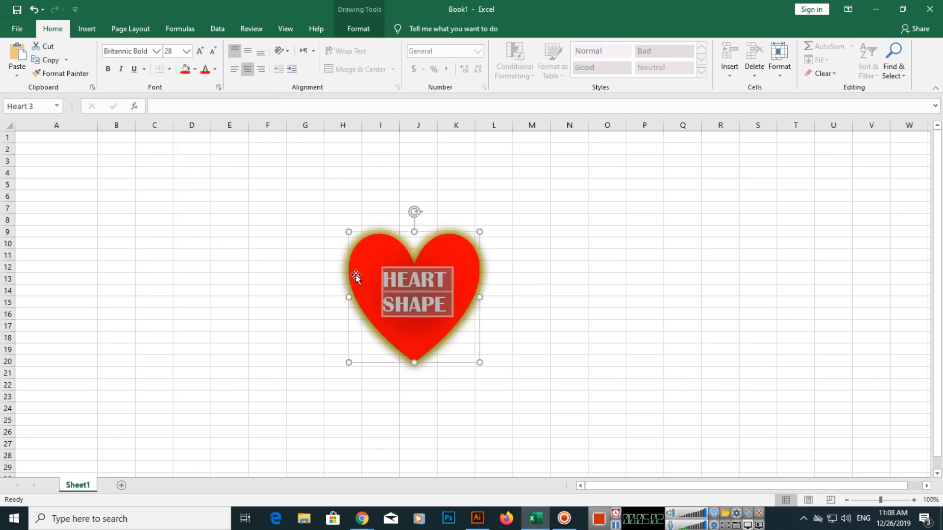
pyautogui.click(186, 51)
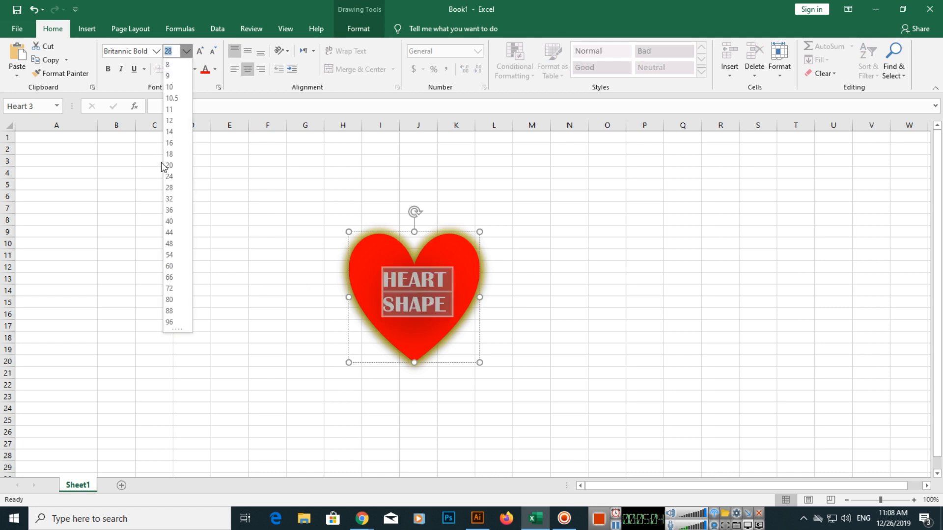
pyautogui.click(169, 176)
pyautogui.click(152, 267)
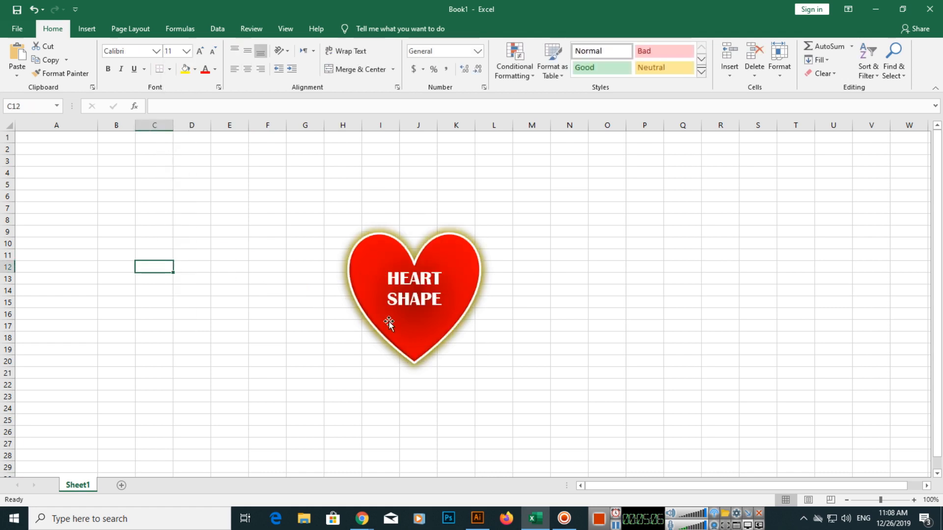
pyautogui.click(554, 302)
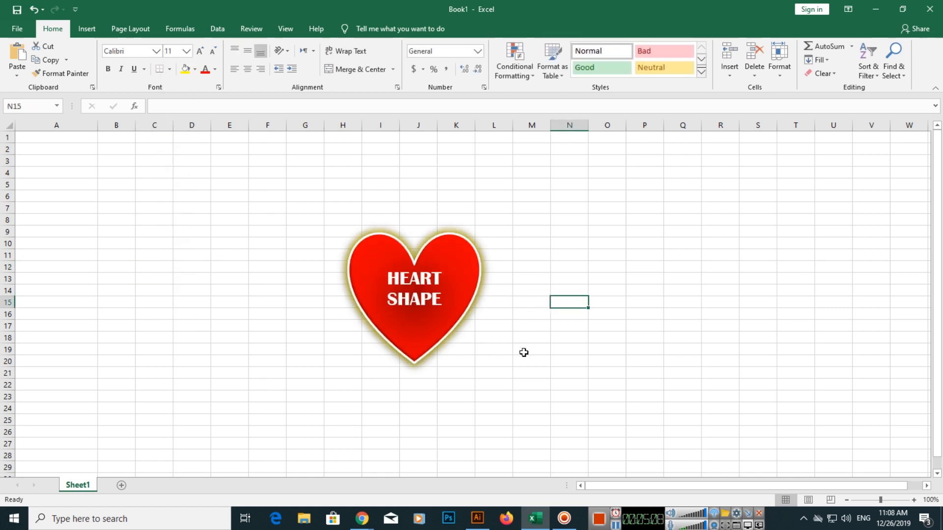